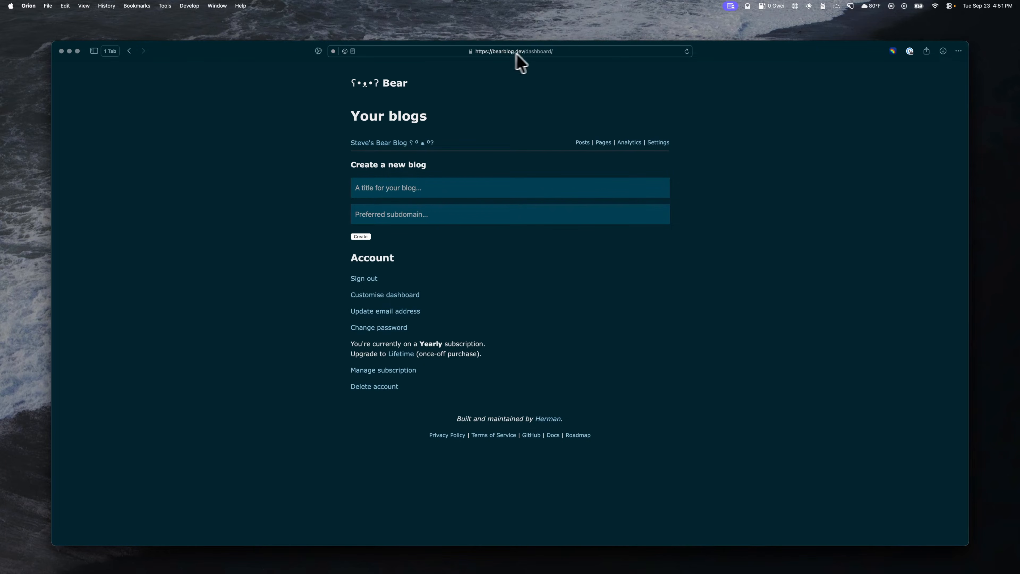
click(526, 53)
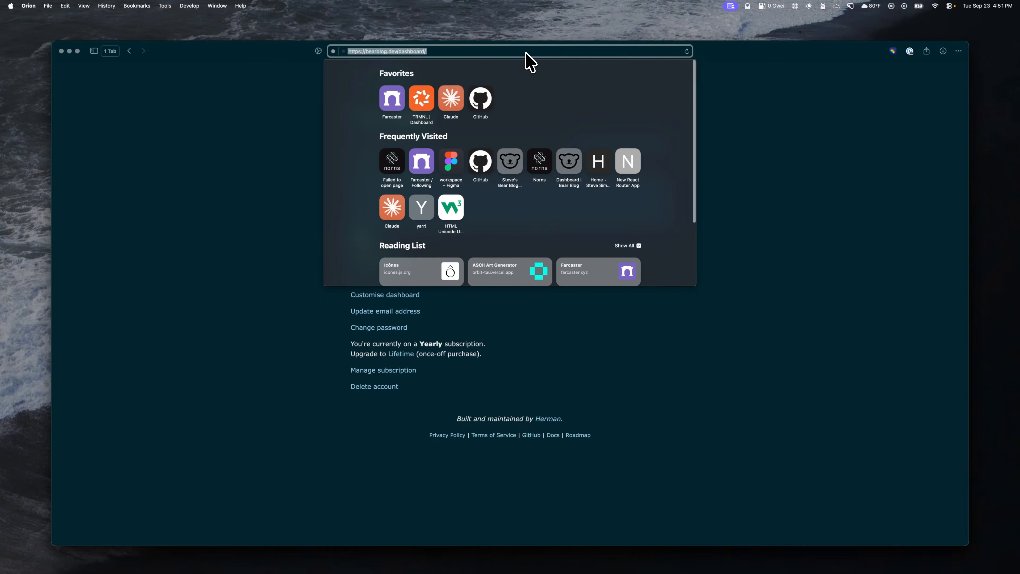
click(140, 139)
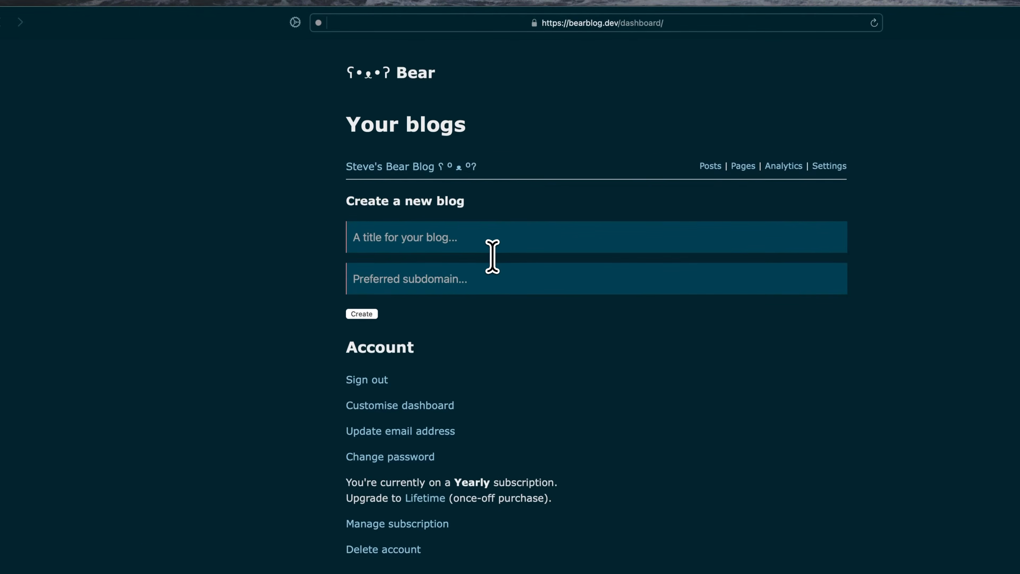
Step: Create a new blog titled "Steve Stuff" with the subdomain "stevesomethingblog"
text(Steve Stuff)
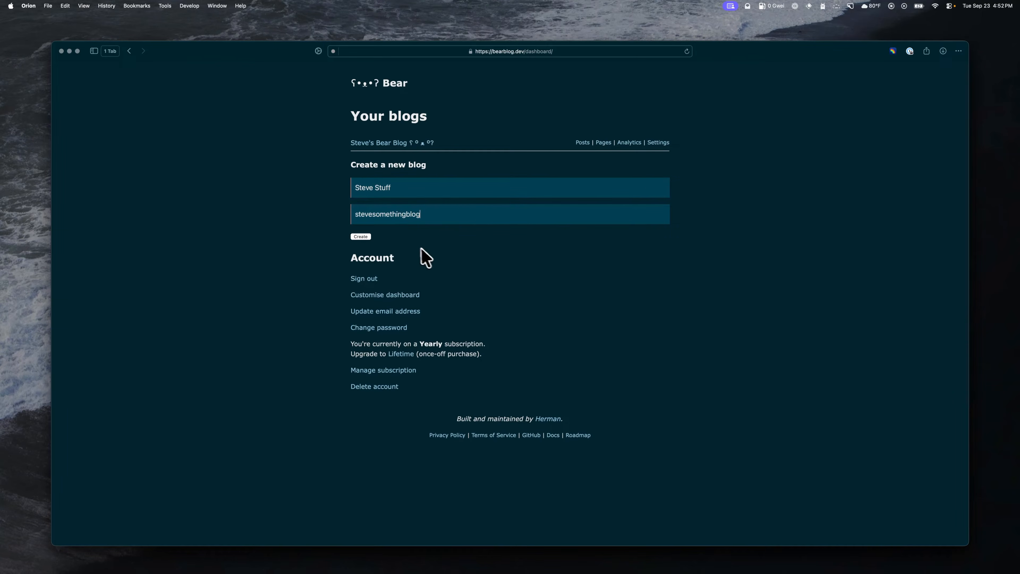
click(361, 237)
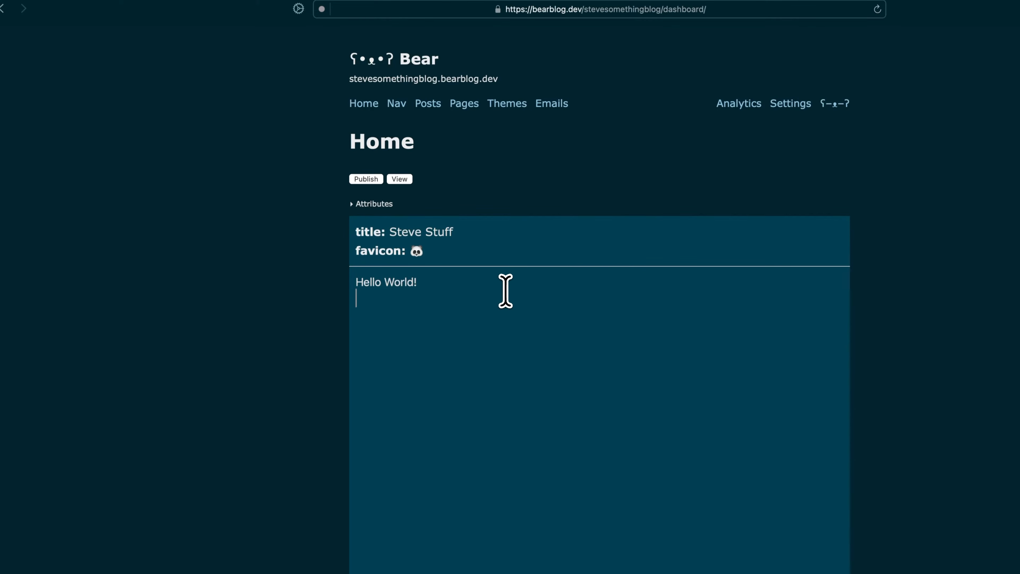
Step: Add the paragraph "This is my blog!" below "Hello World!" on the home page and publish it
key(Return)
text(This is my blog!)
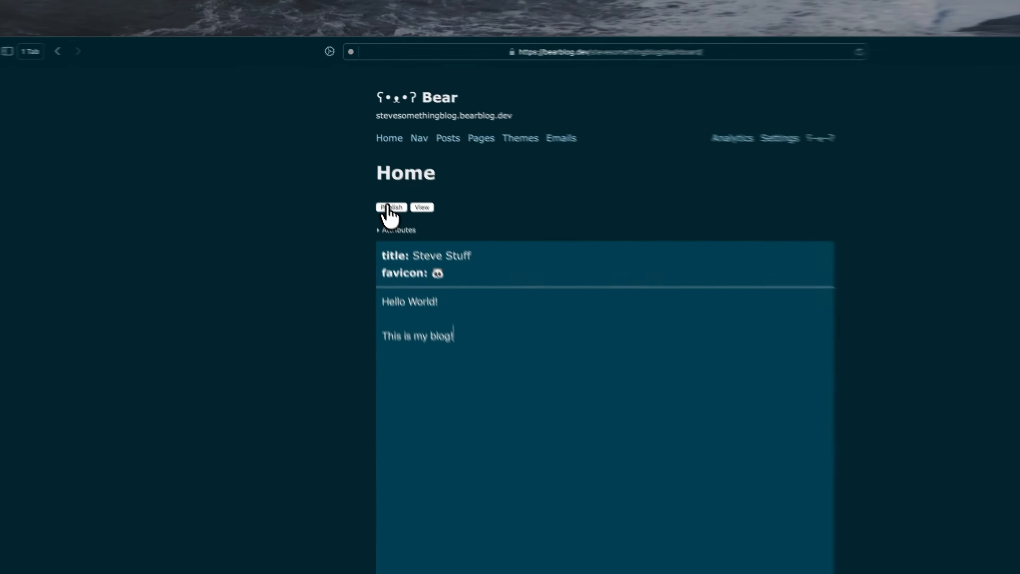
click(362, 159)
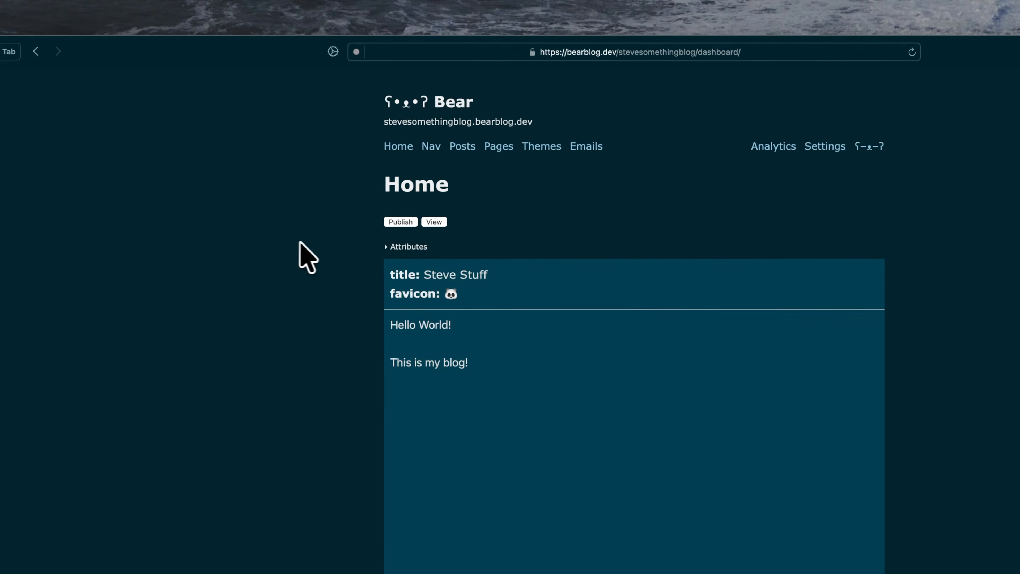
Step: View the live site's Blog and Home pages, and return to the dashboard
click(434, 222)
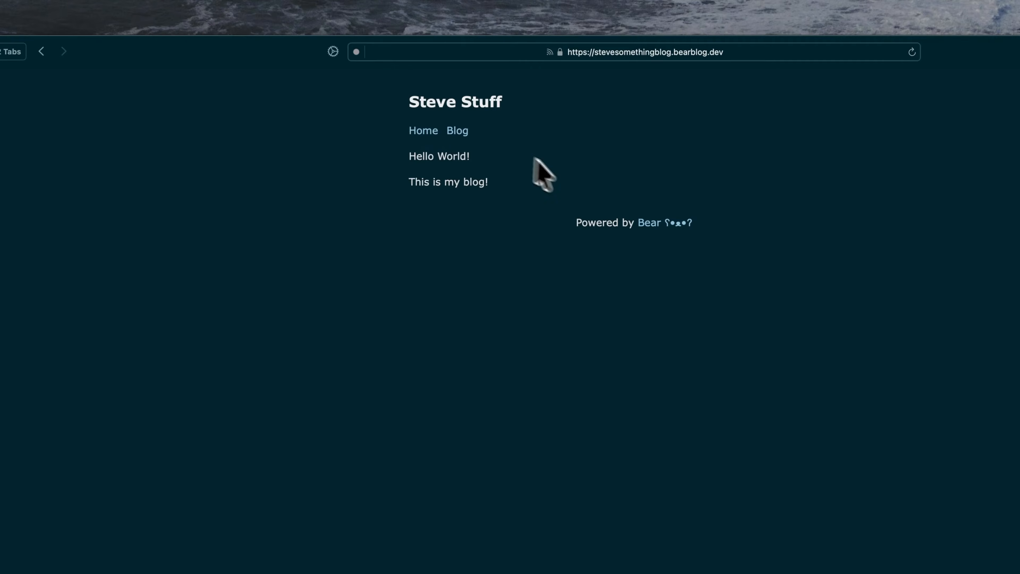
click(459, 131)
click(420, 132)
key(super+w)
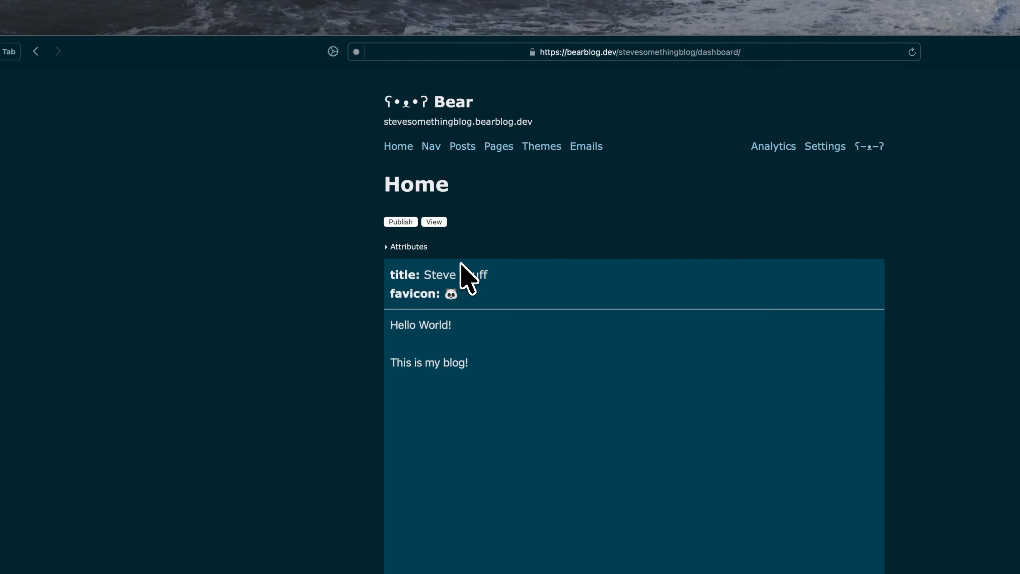
Step: Create and publish a post titled "Bananas" with the text "There's always money in the banana stand"
click(461, 148)
click(414, 222)
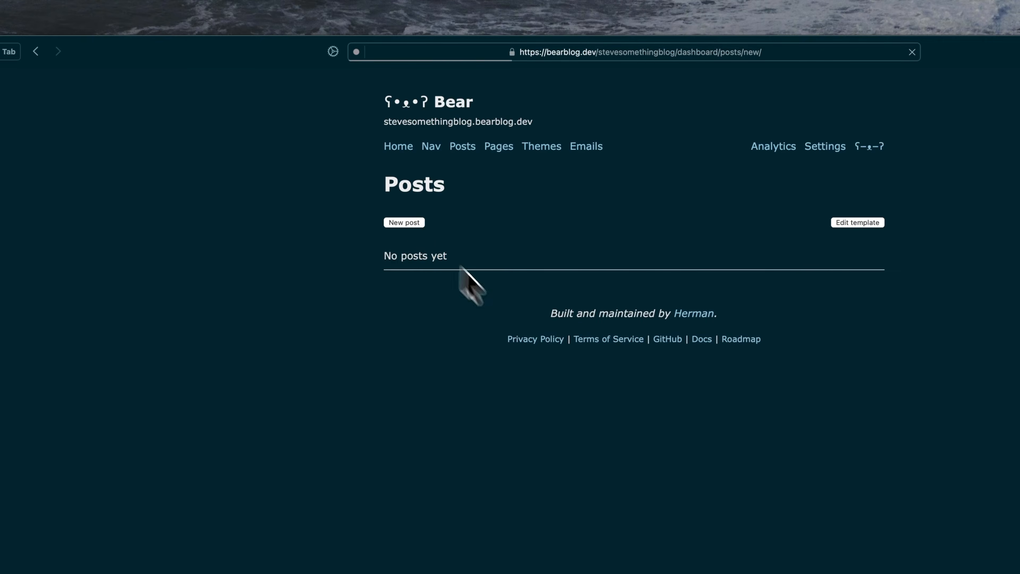
click(451, 197)
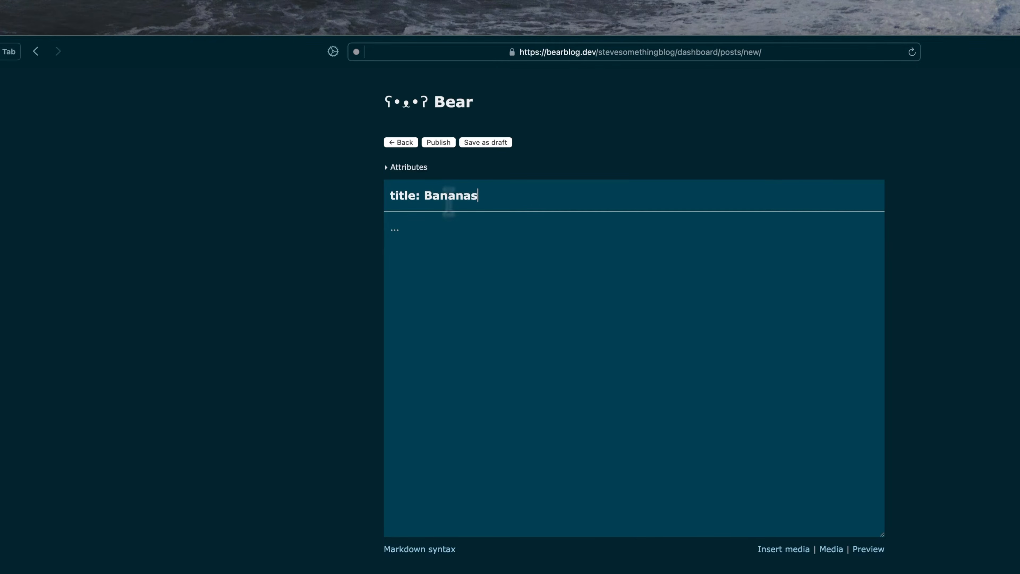
click(408, 276)
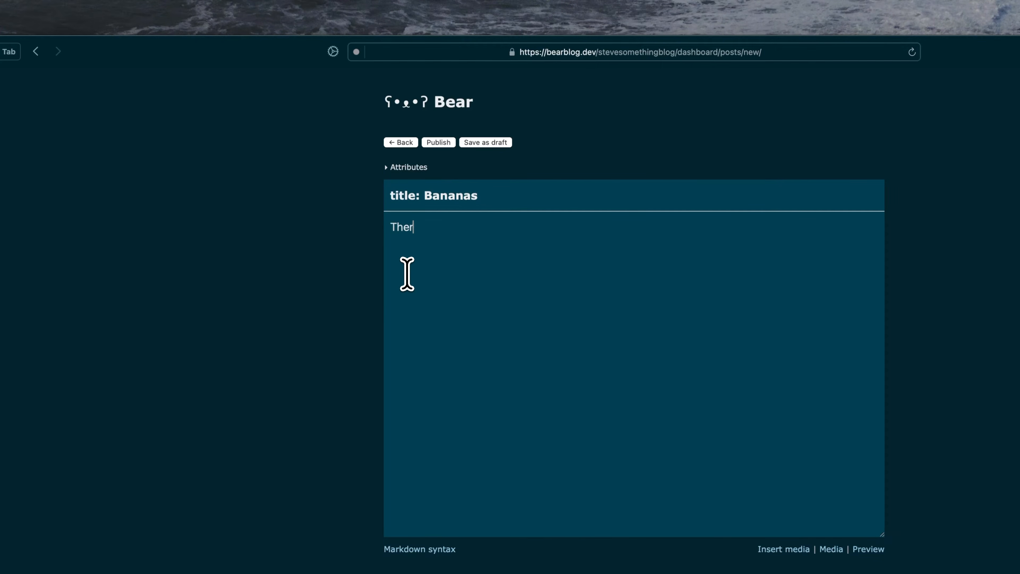
text(There's always money in the banana stand)
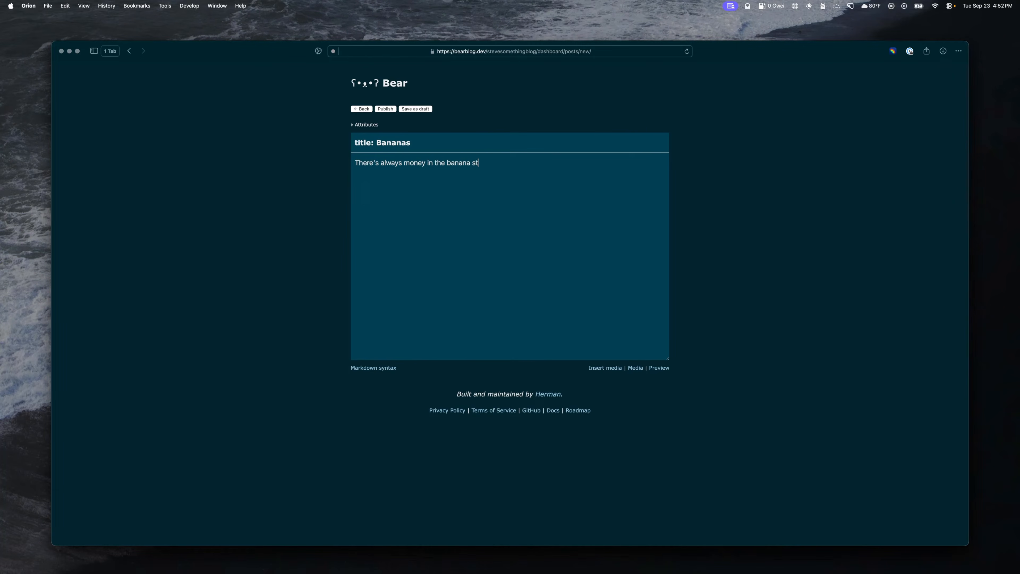
click(389, 110)
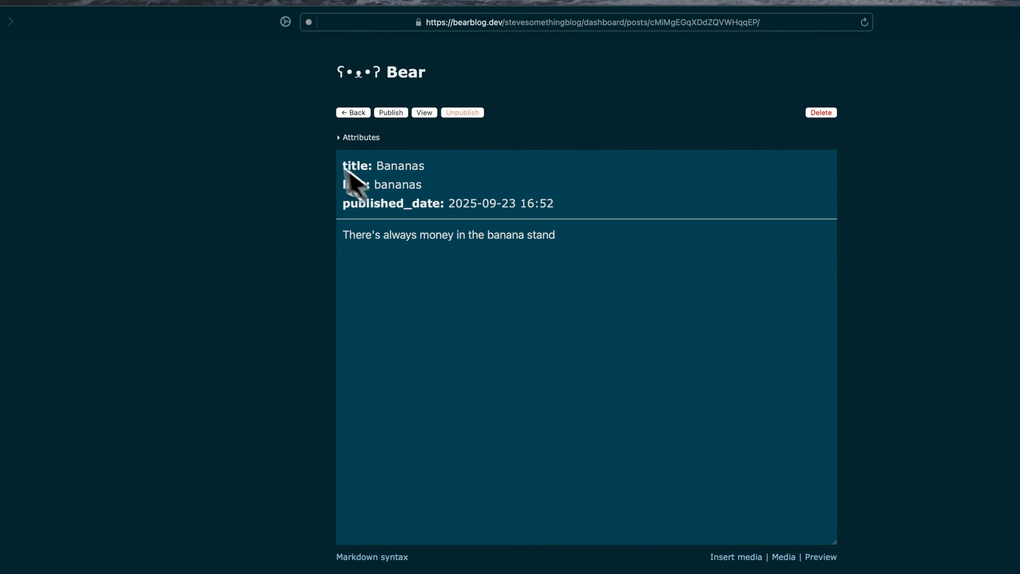
Step: View the published Bananas post, check it from the live site's Home and Blog pages, and return to the editor
click(424, 113)
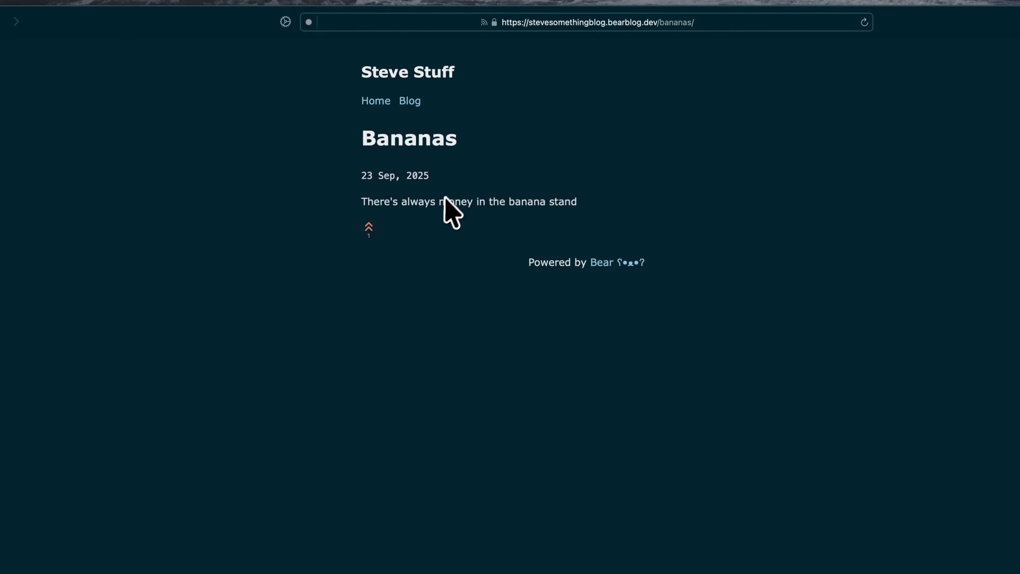
click(384, 105)
click(413, 102)
click(470, 128)
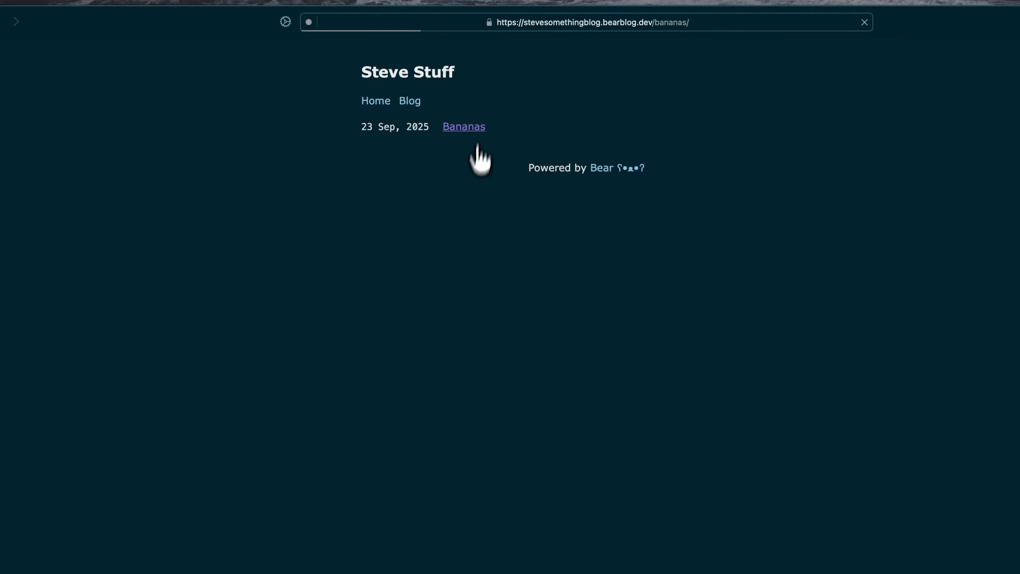
key(super+w)
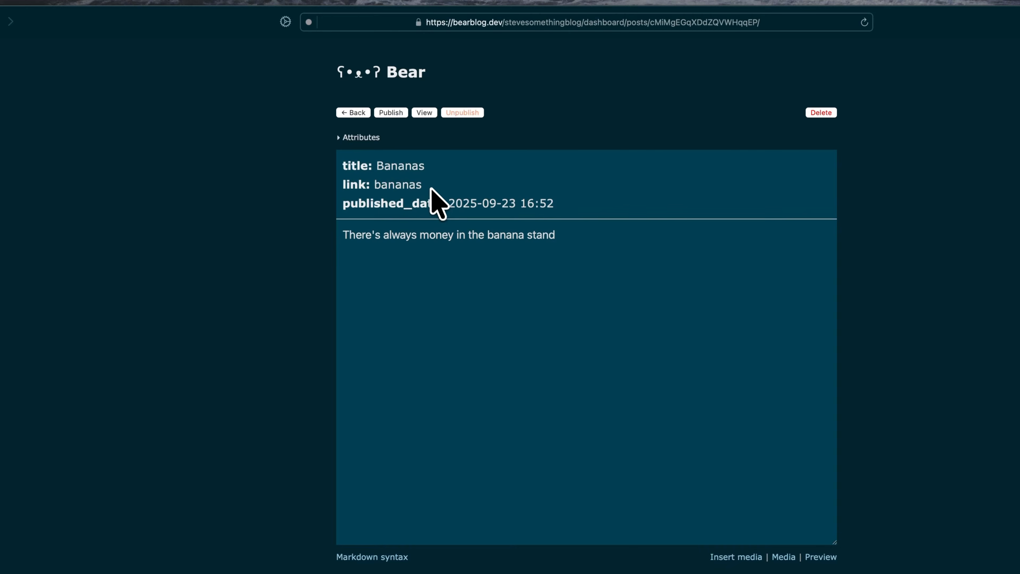
Step: Examine the list of attributes available for the Bananas post and return to the dashboard's home page editor
click(341, 137)
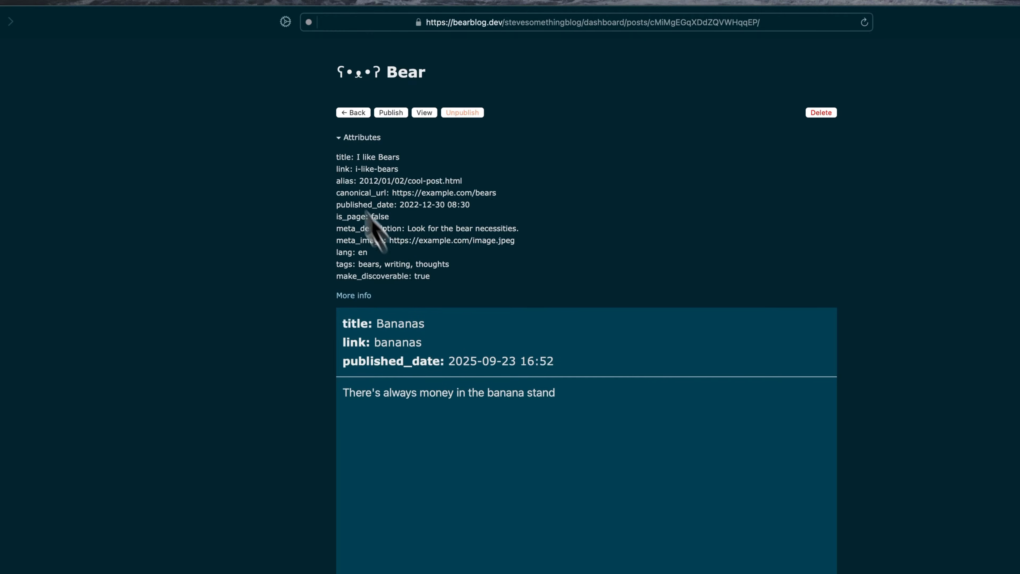
click(583, 361)
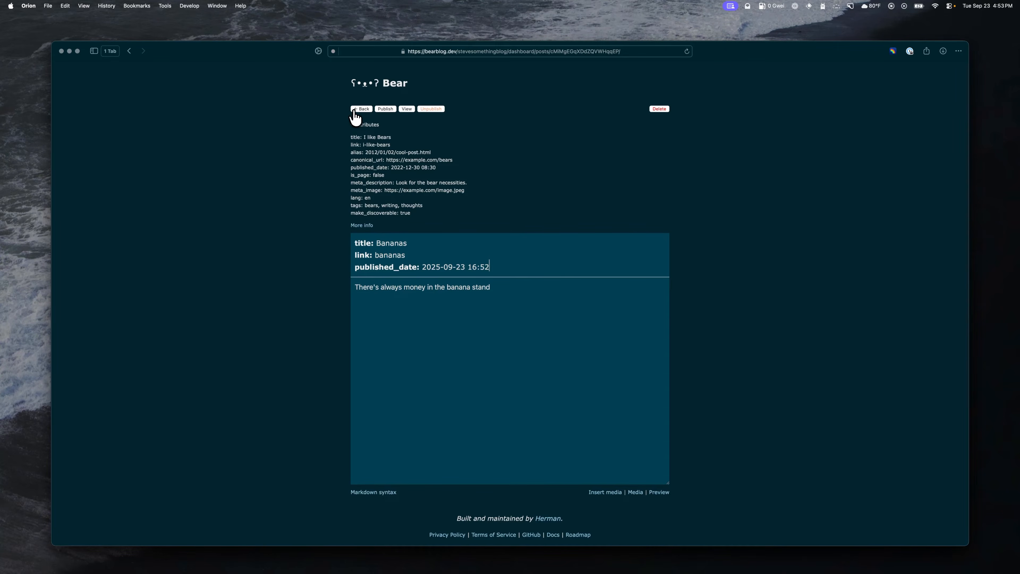
click(354, 112)
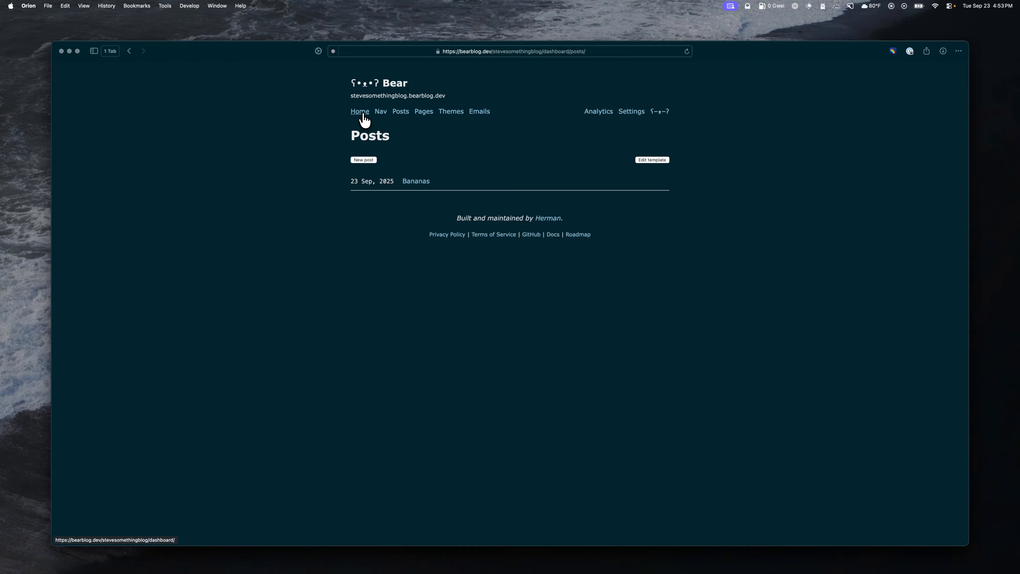
click(363, 115)
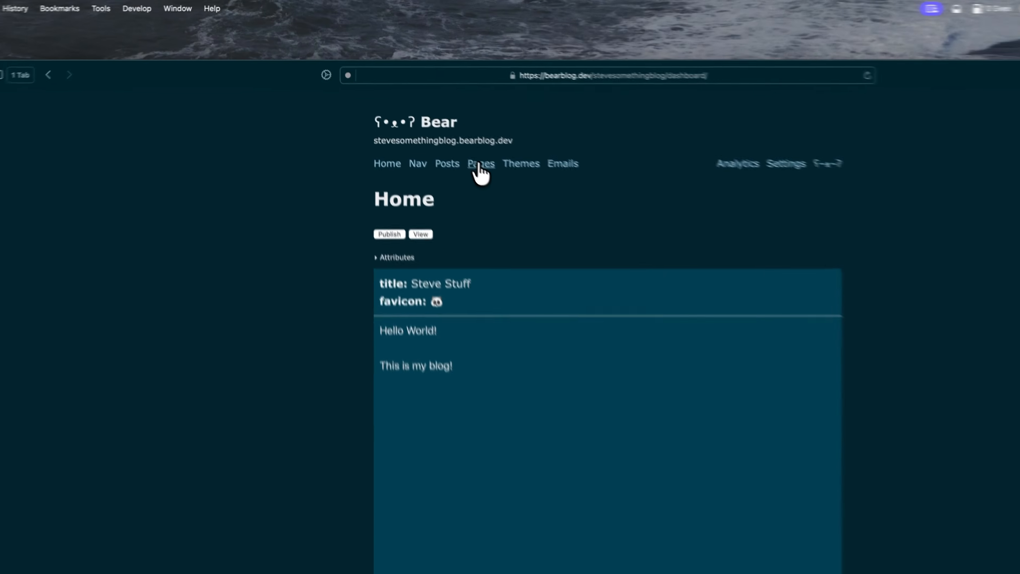
Step: Publish a page titled "Feeds" with the text "Here are the people I'm following" and a bulleted Markdown link to Steve's Bear Blog, and view it
click(422, 112)
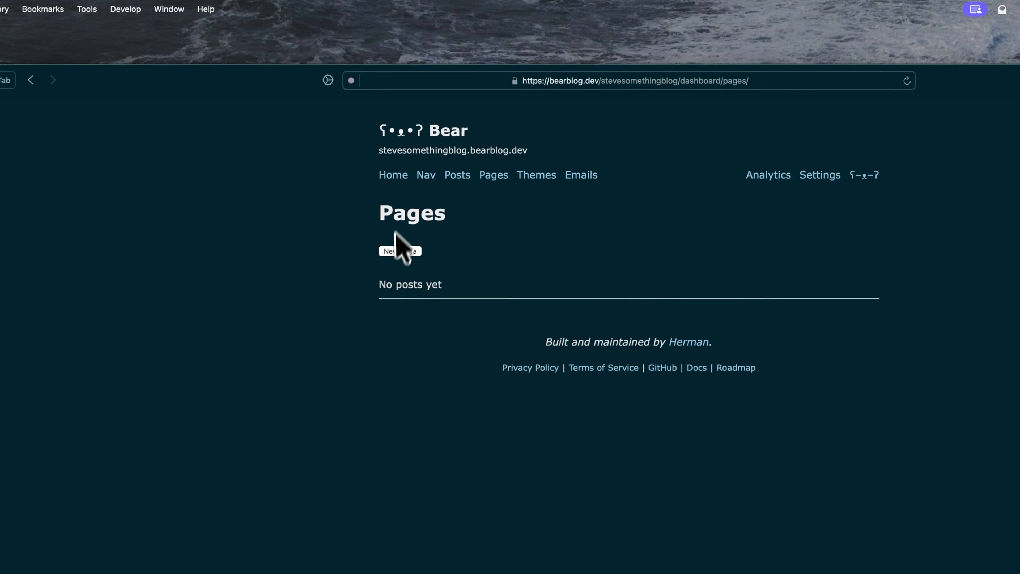
click(400, 251)
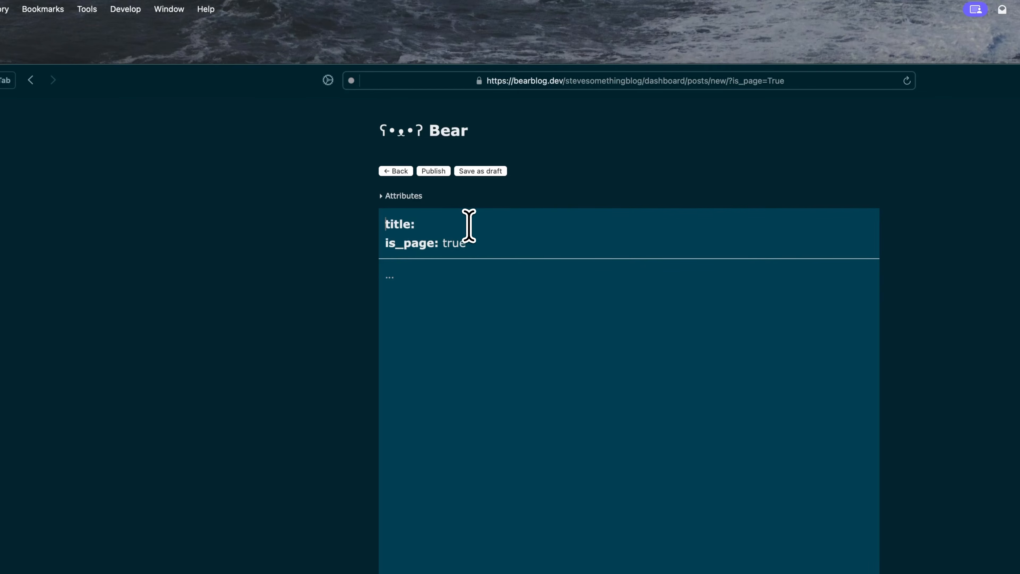
text(Feeds)
click(409, 302)
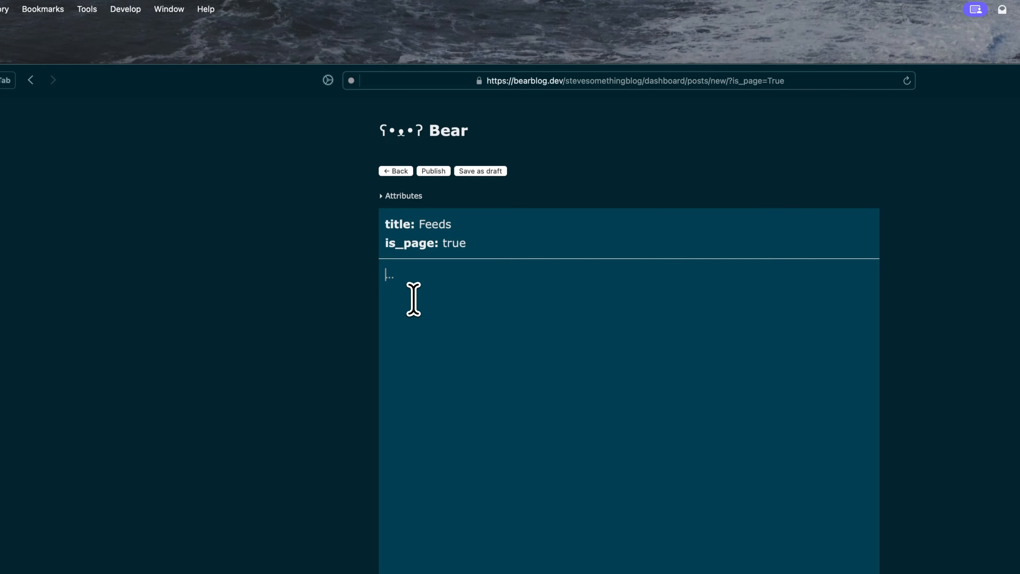
text(Here are the people I'm following)
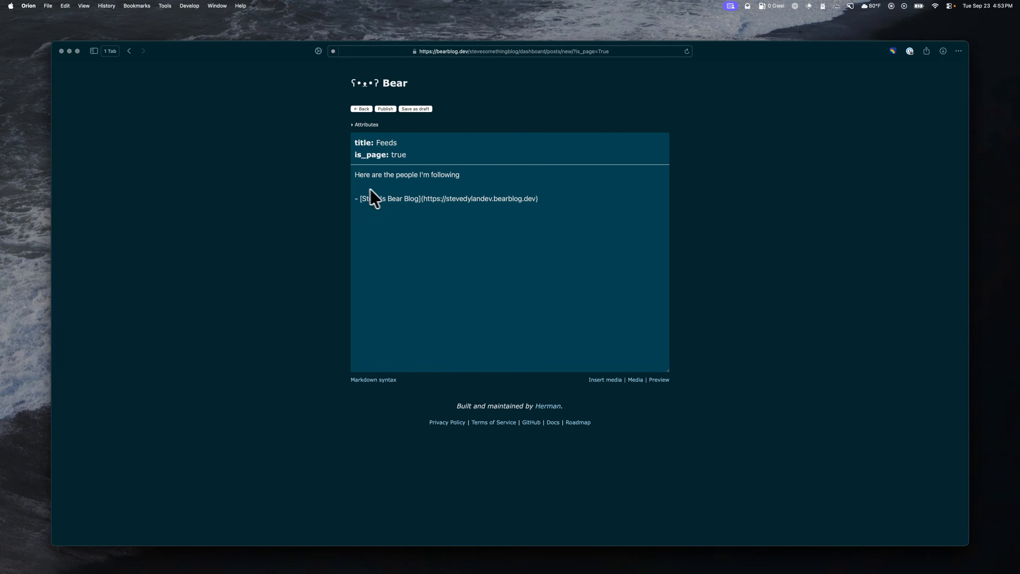
click(390, 109)
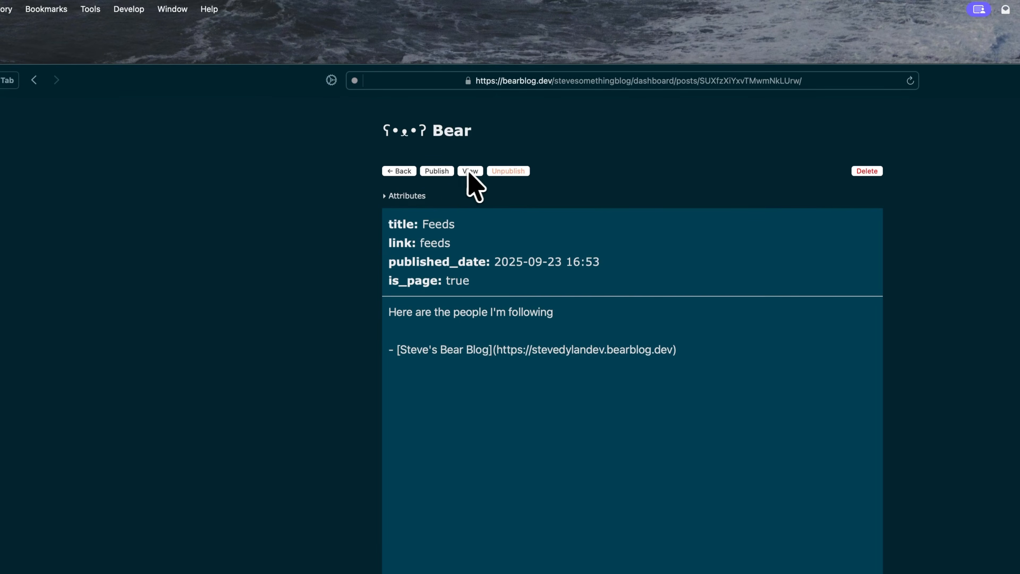
click(469, 172)
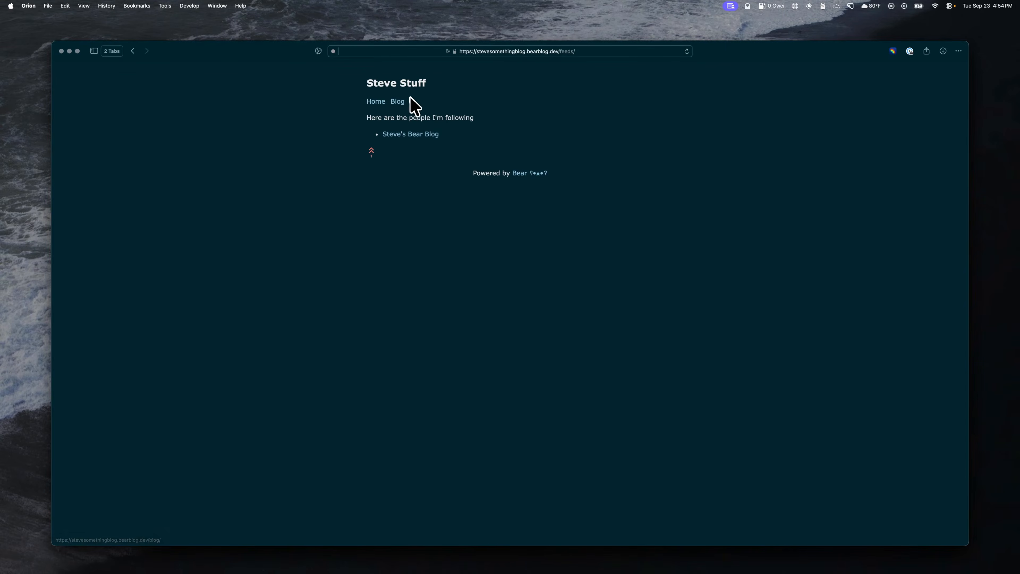
key(super+w)
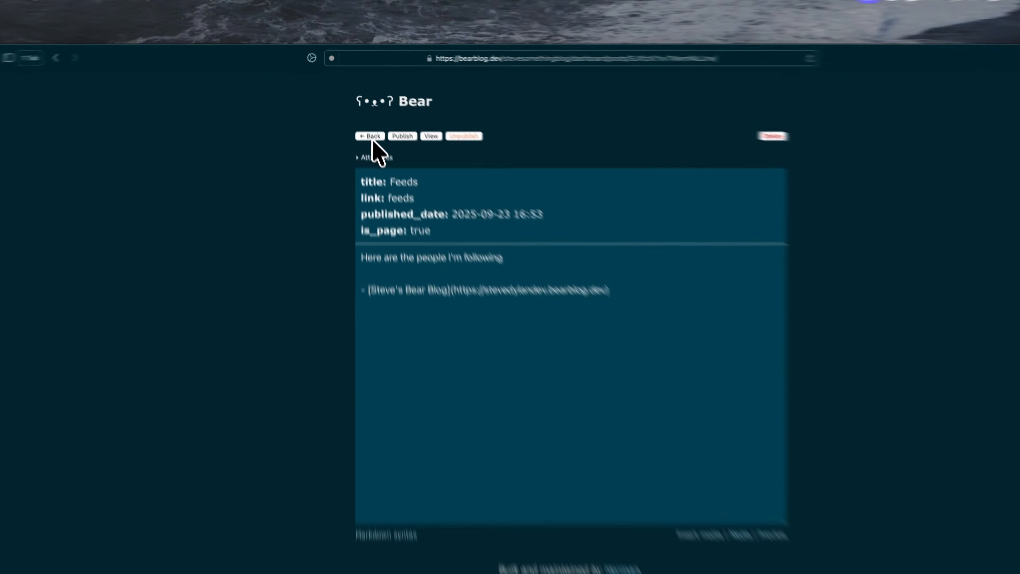
Step: Append "[Feeds](/feeds/)" to the blog's navigation links and publish the change
click(370, 136)
click(397, 138)
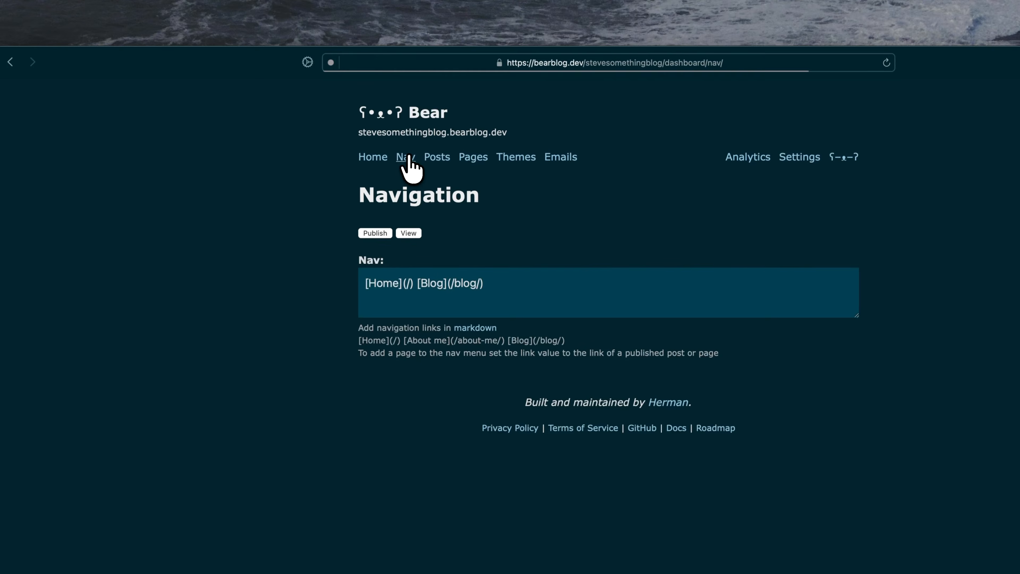
click(580, 286)
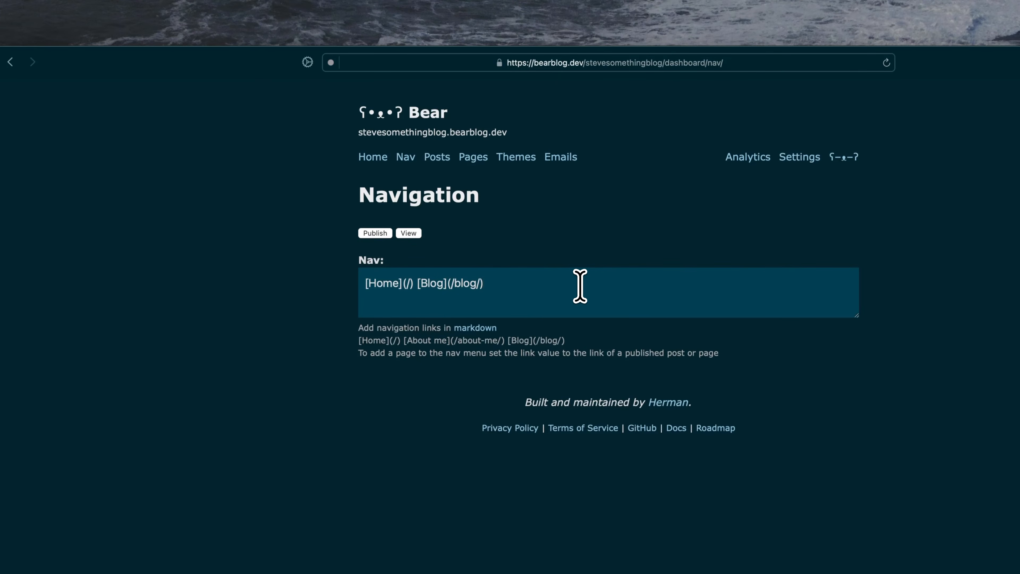
text([Feeds](/feeds/)
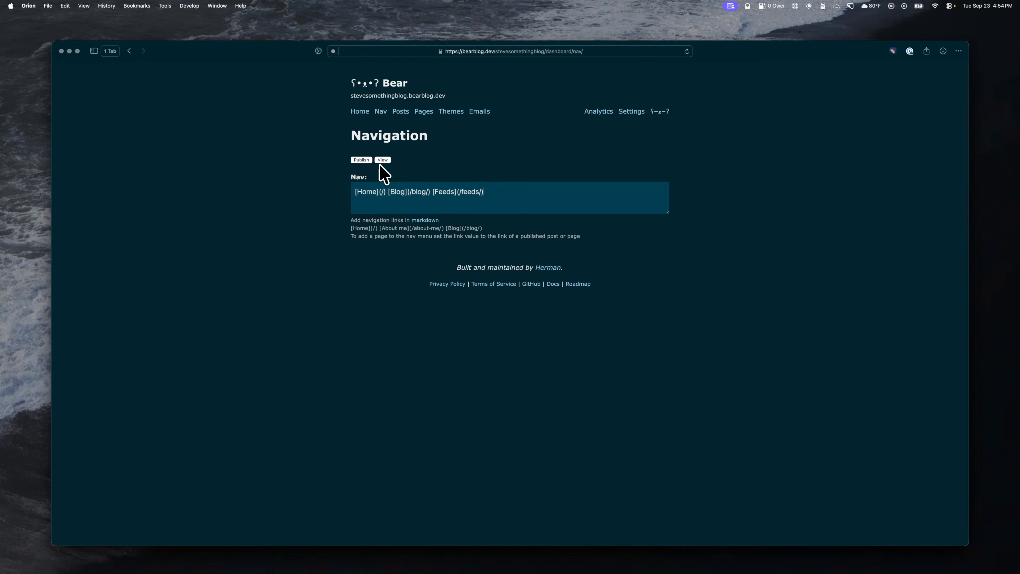
Step: View the live site, open its Feeds page and follow the link to Steve's Bear Blog
click(383, 160)
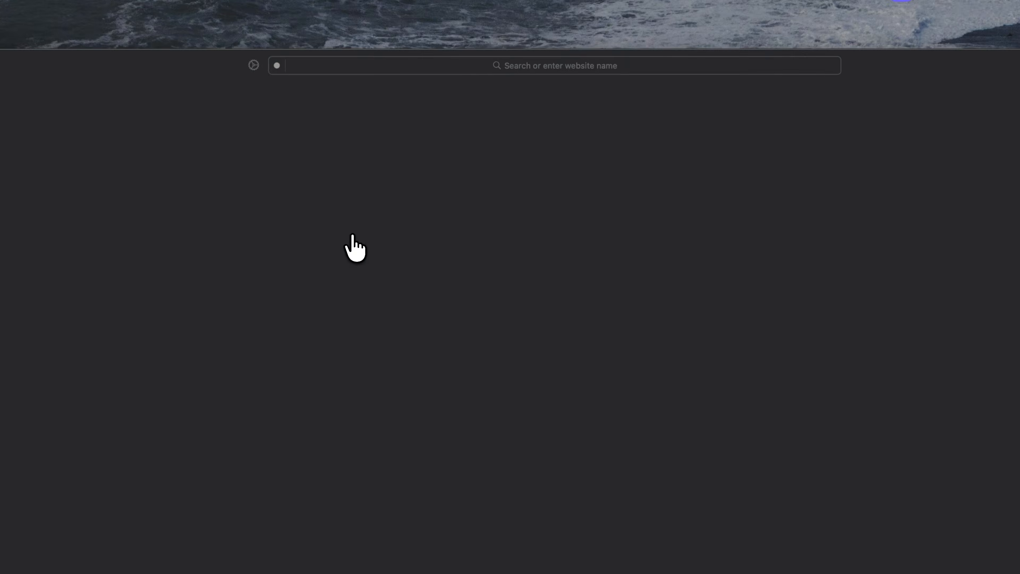
click(416, 146)
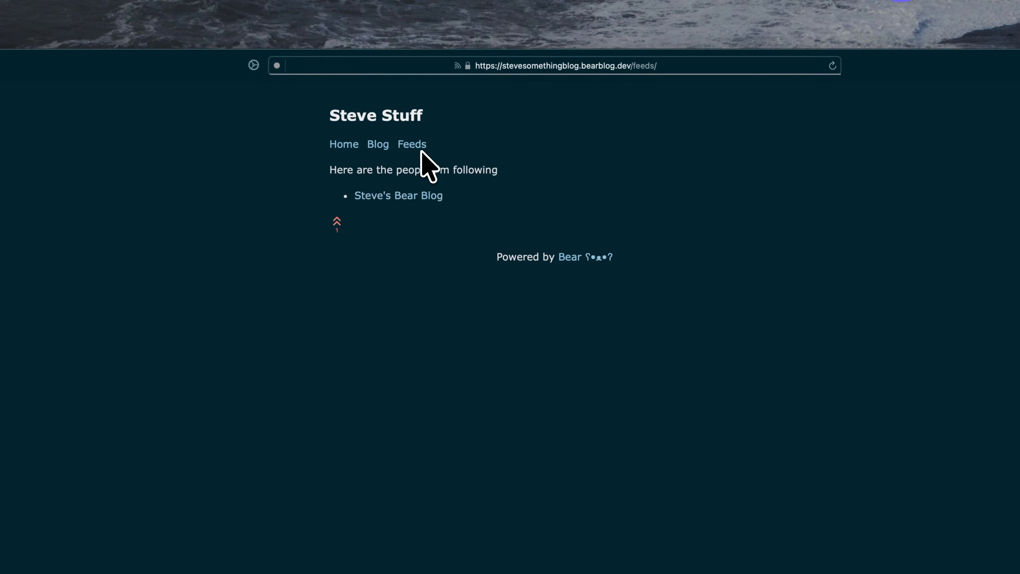
click(406, 197)
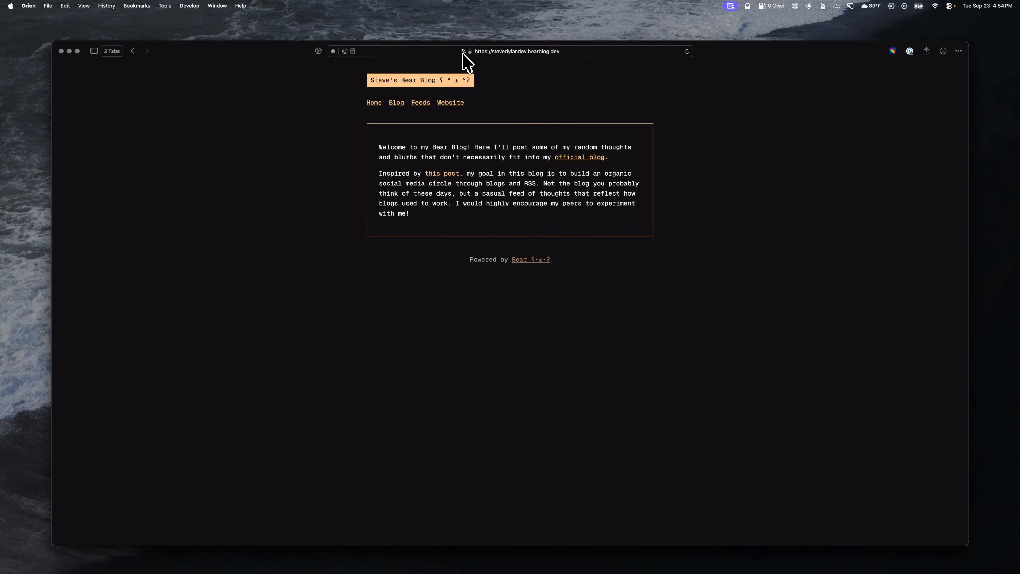
click(494, 52)
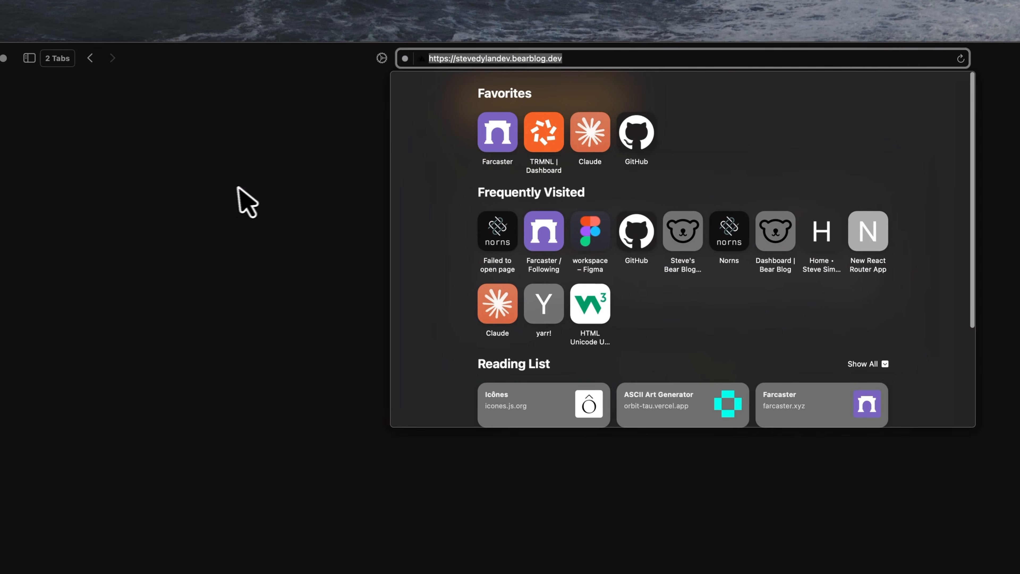
click(238, 189)
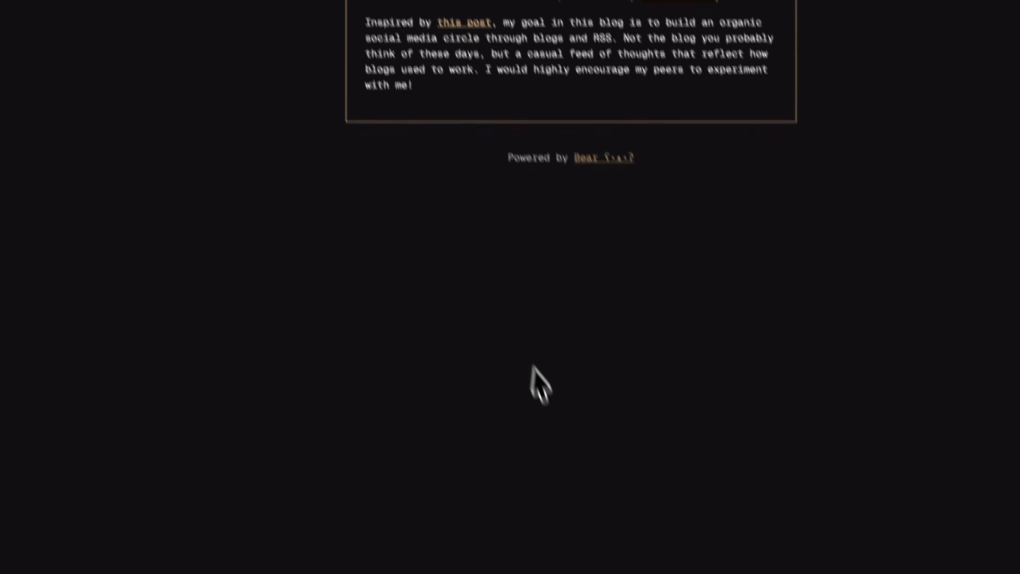
key(super+Tab)
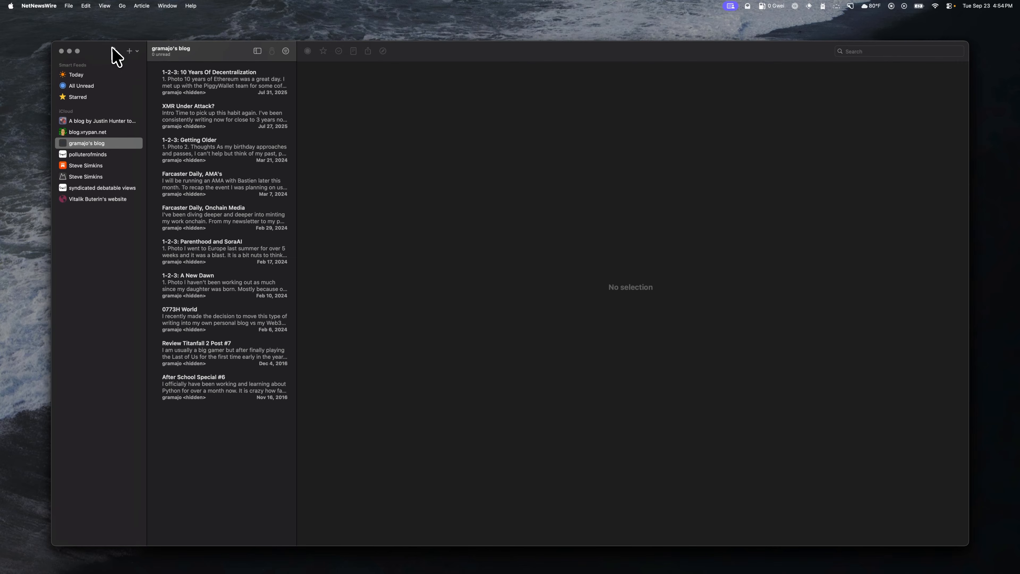
click(129, 51)
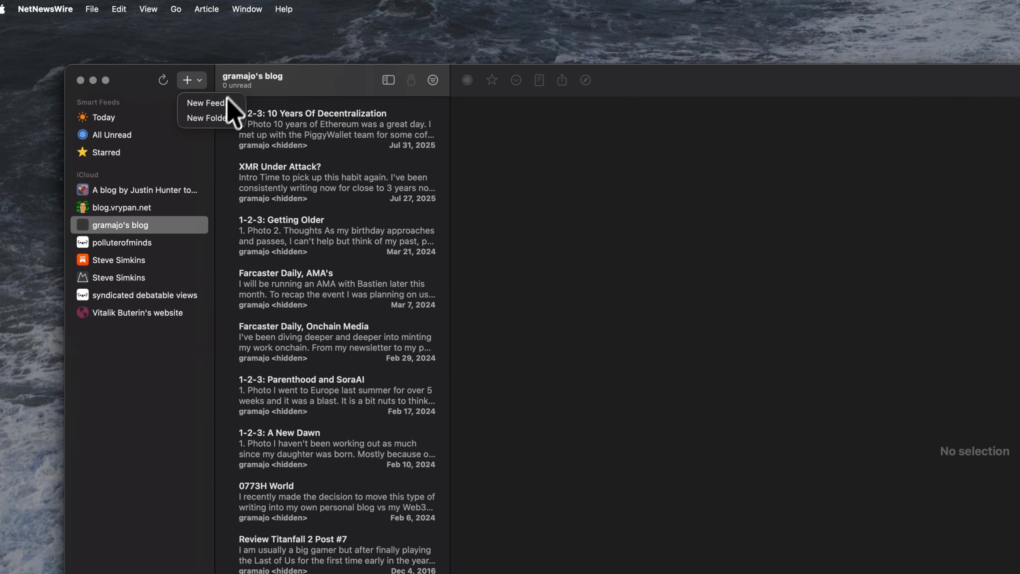
click(225, 103)
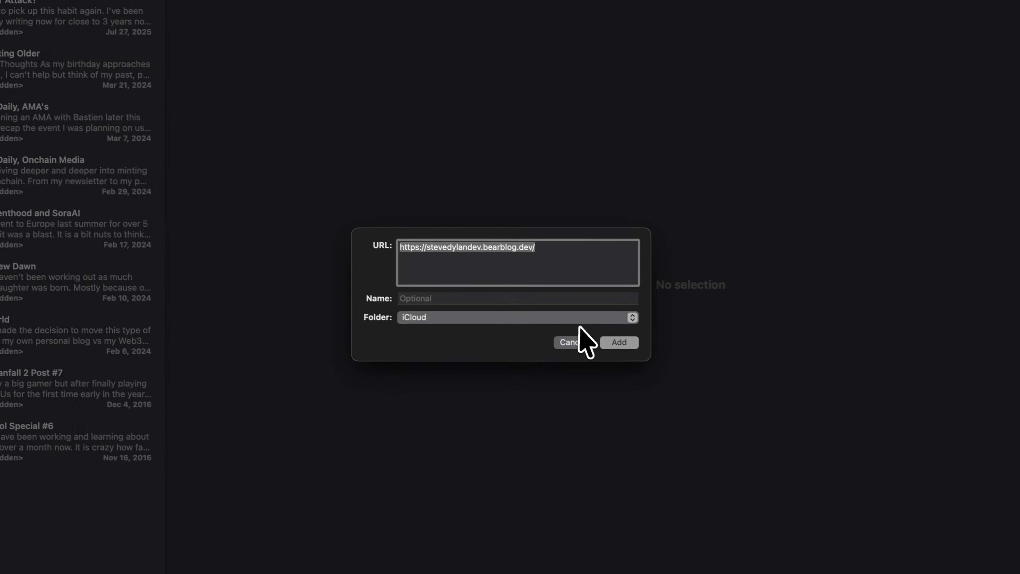
key(Right)
key(BackSpace)
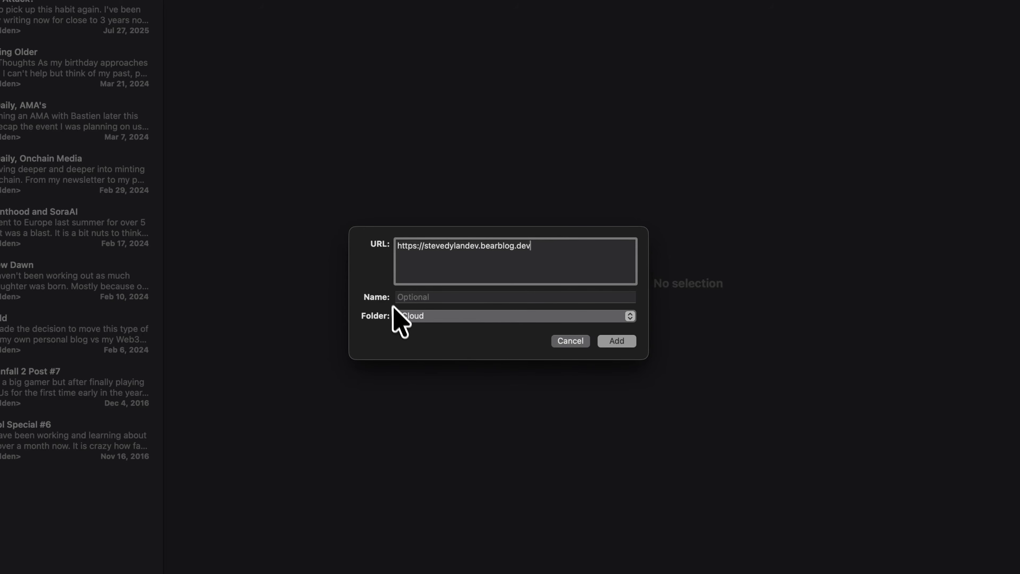
click(619, 341)
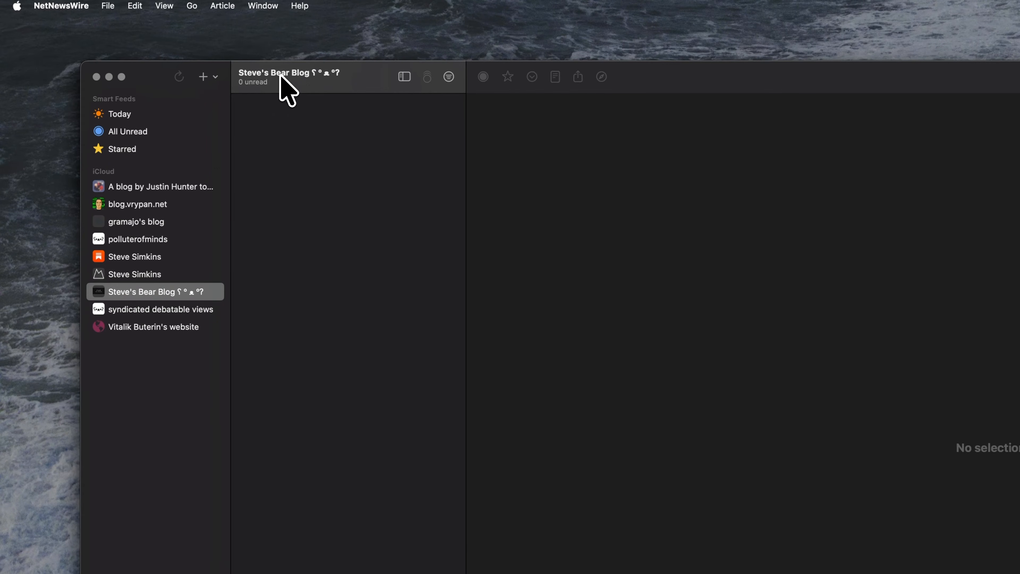
Step: Read "Turning Solidity NatSpec into Interactive Markdown UI", "Sketching With Ollama" and "Credible Neutrality Matters" from the subscribed feeds, and close the reader window
click(135, 273)
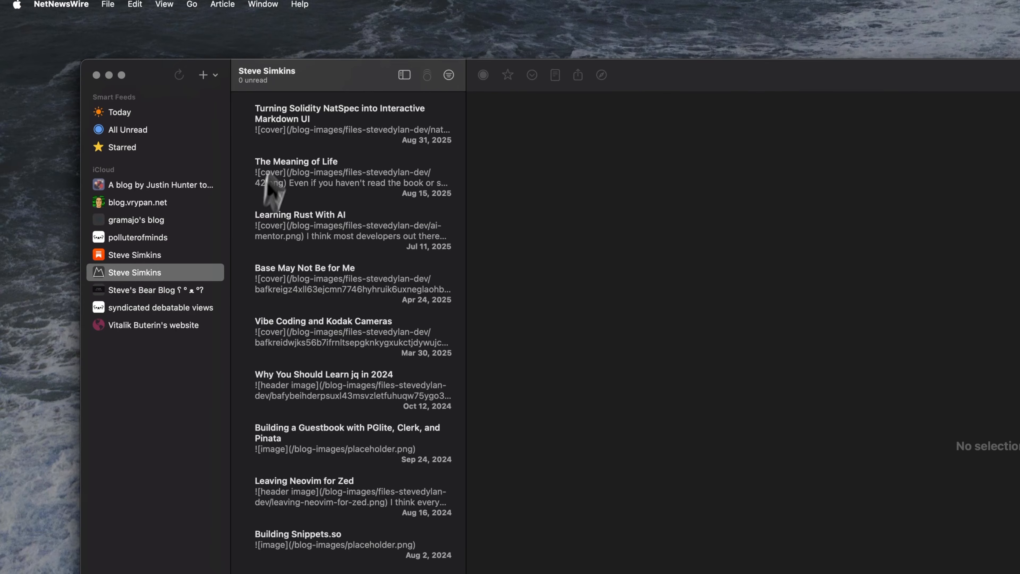
click(302, 133)
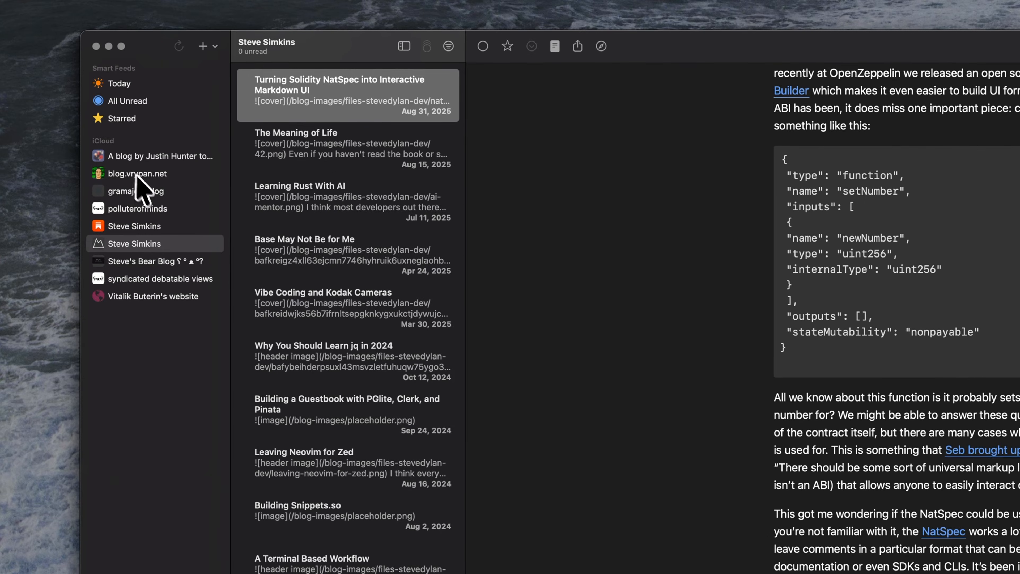
click(130, 158)
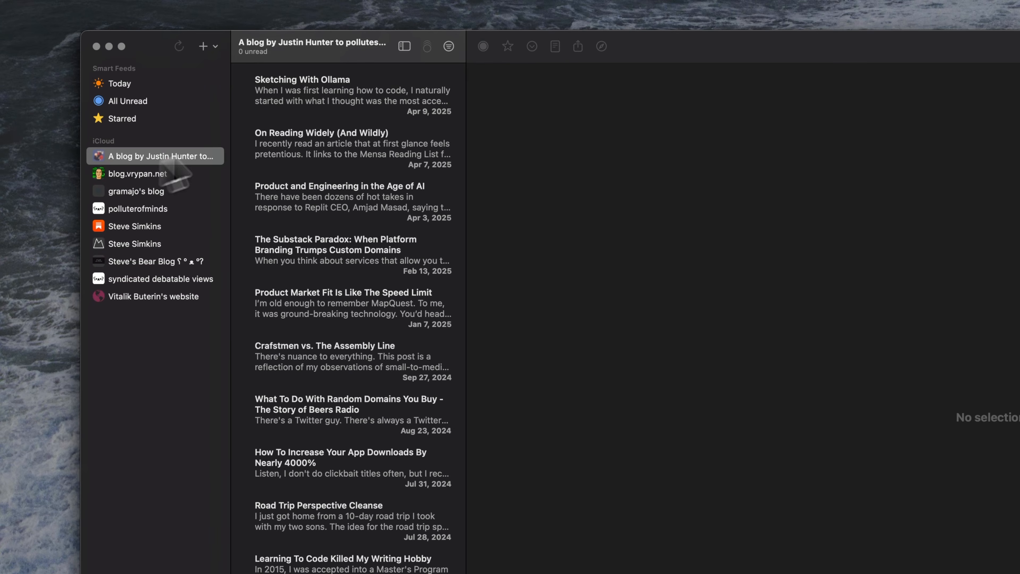
click(341, 101)
scroll(687, 322, down, 5)
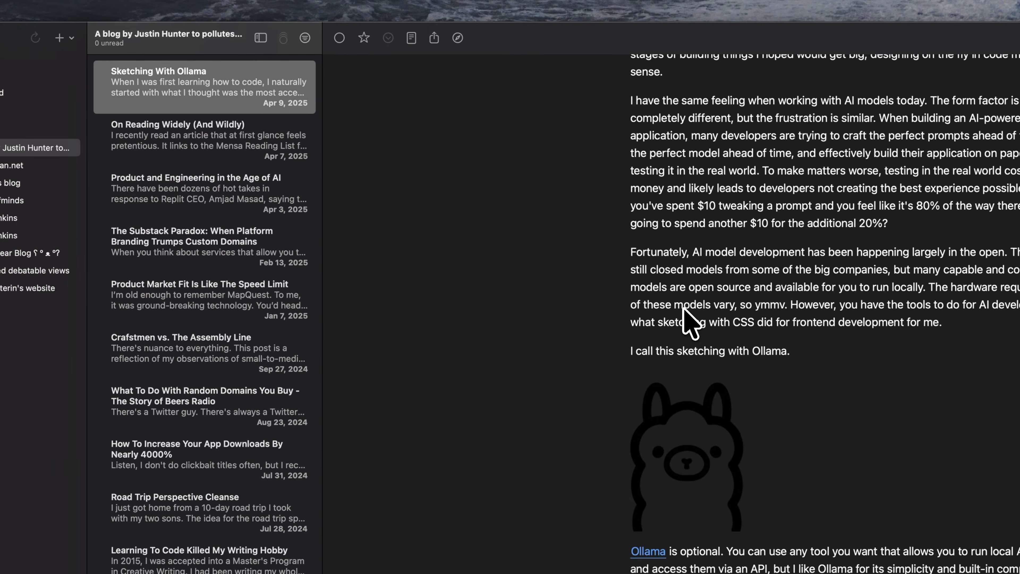
scroll(410, 296, up, 10)
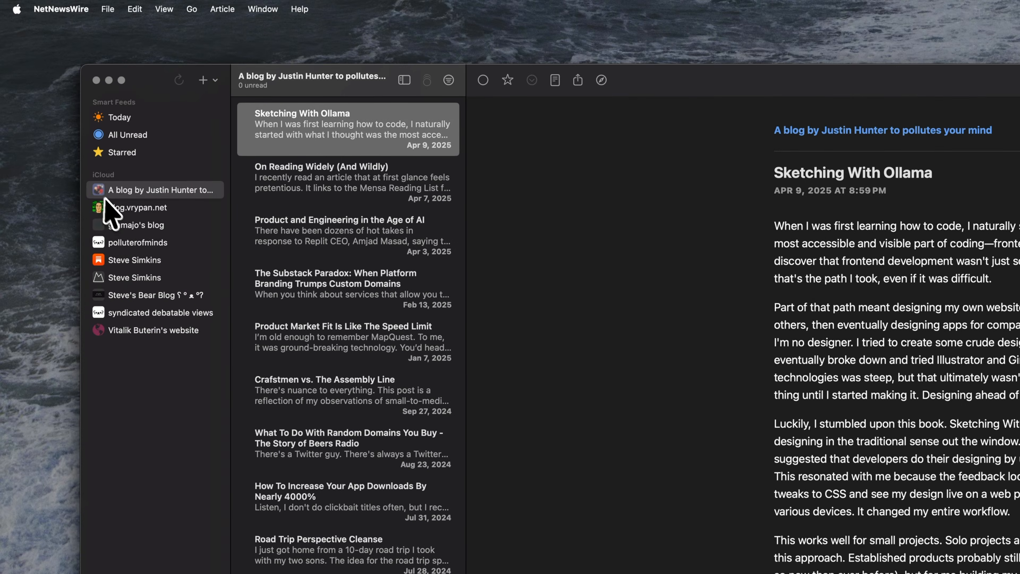
click(106, 206)
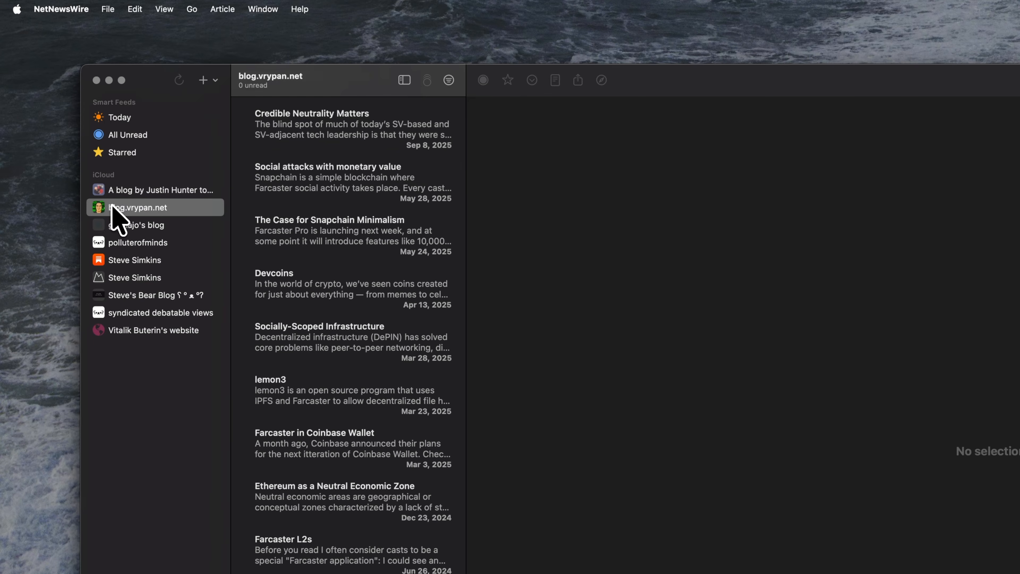
click(331, 144)
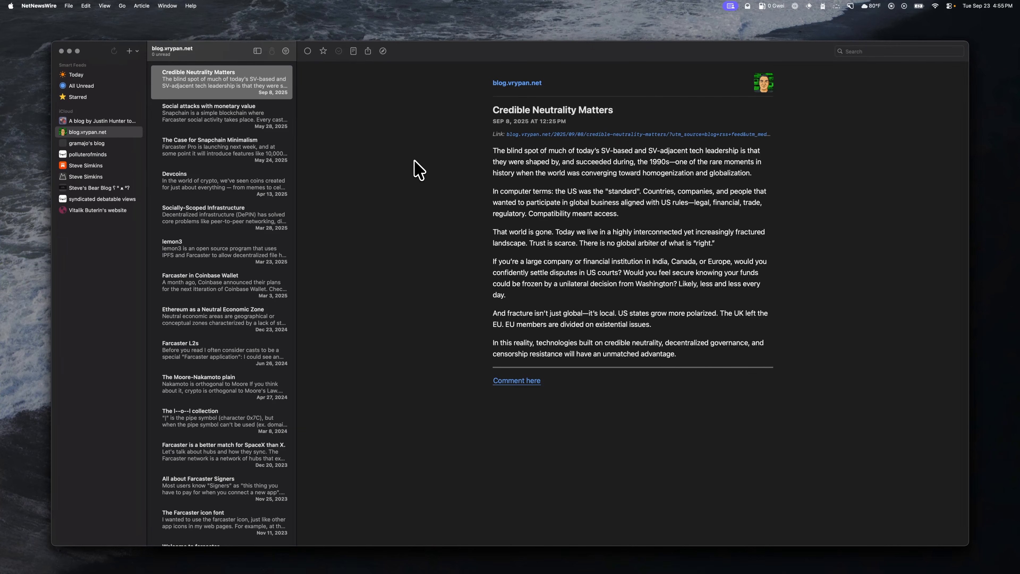
key(super+w)
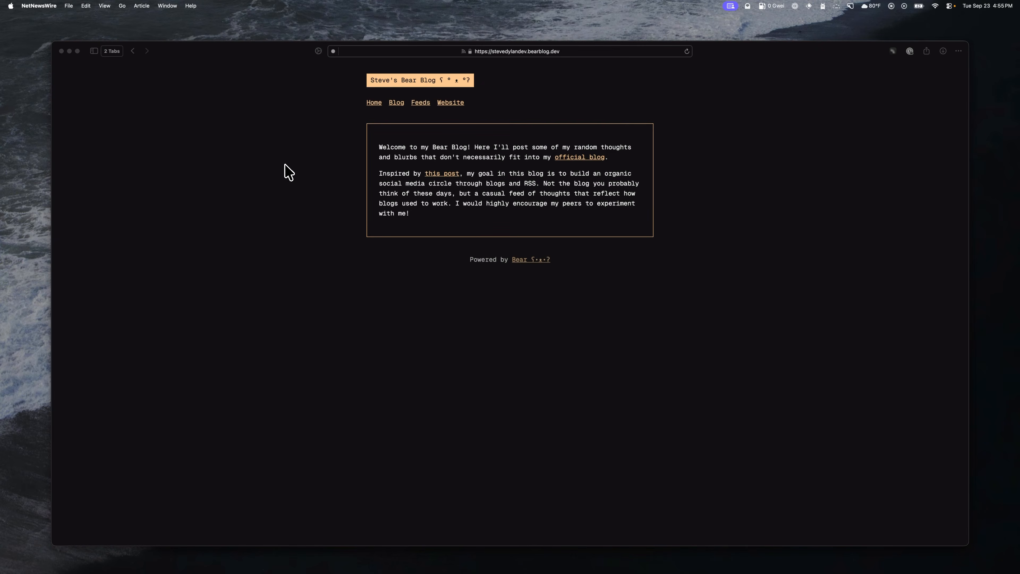
Step: Check the Feeds page of Steve's Bear Blog, then close that blog and return to the dashboard's home page editor
click(290, 173)
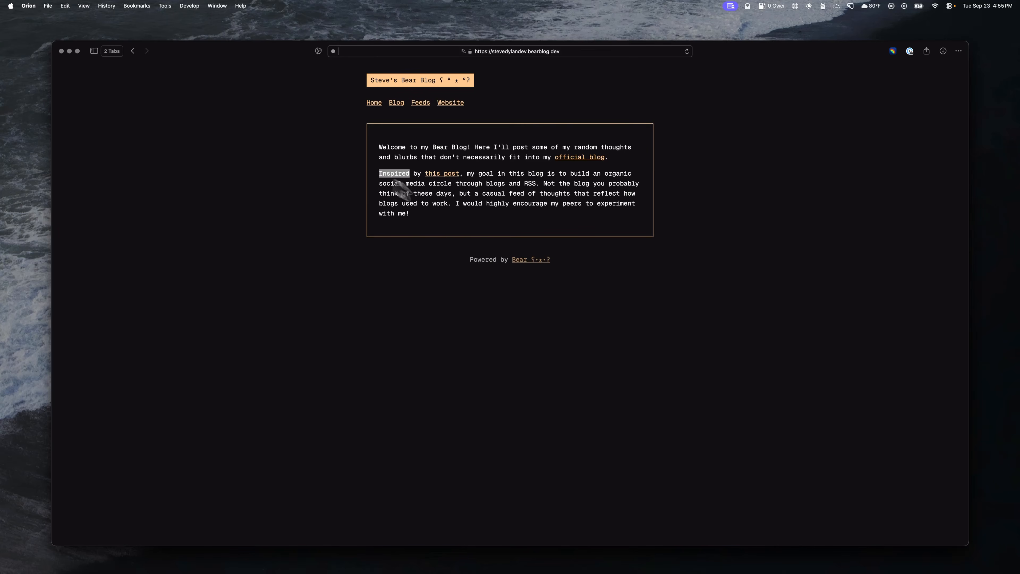
click(416, 190)
click(420, 103)
scroll(366, 229, down, 2)
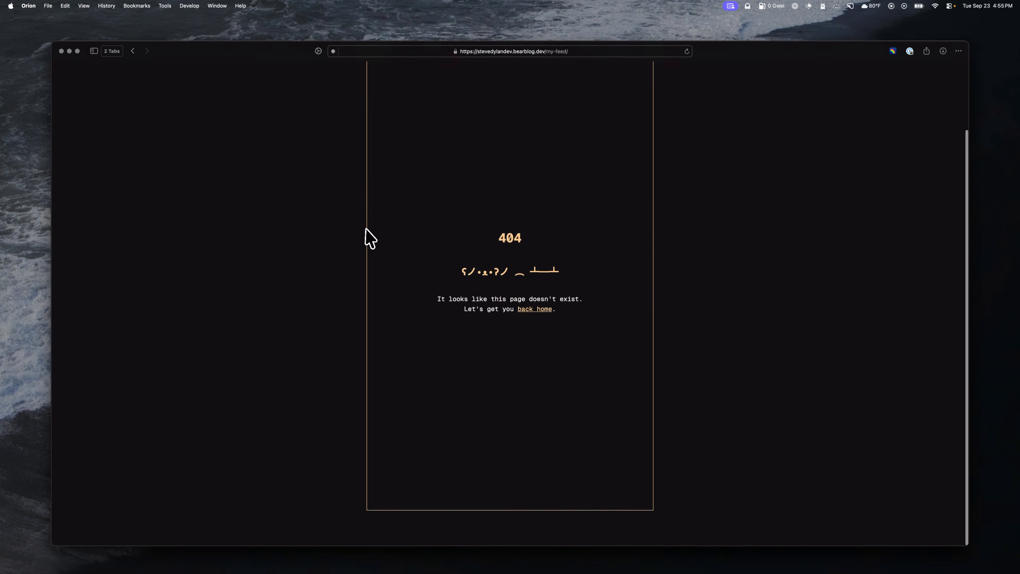
scroll(366, 229, up, 2)
key(super+[)
key(super+w)
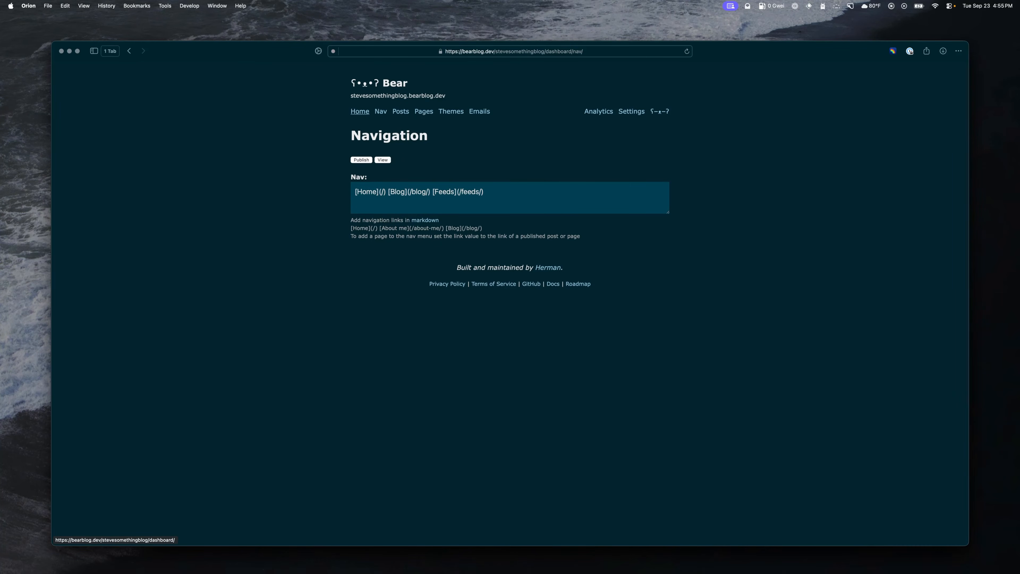
click(363, 113)
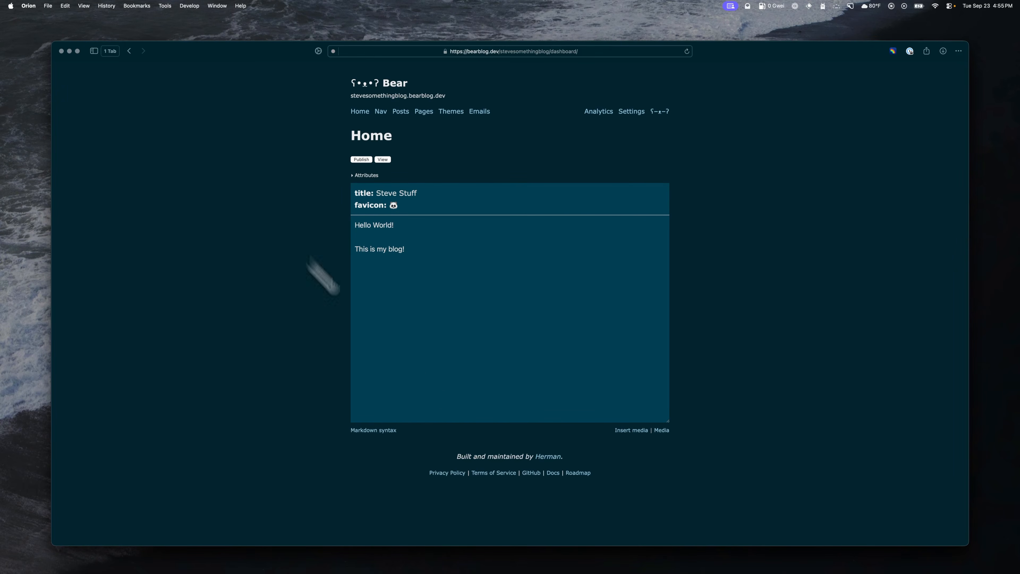
Step: Switch to NetNewsWire, browse the subscribed feeds and read "Rebuilding a Motorcycle is a Lot Like Coding" in the polluterofminds feed
mouse_move(579, 570)
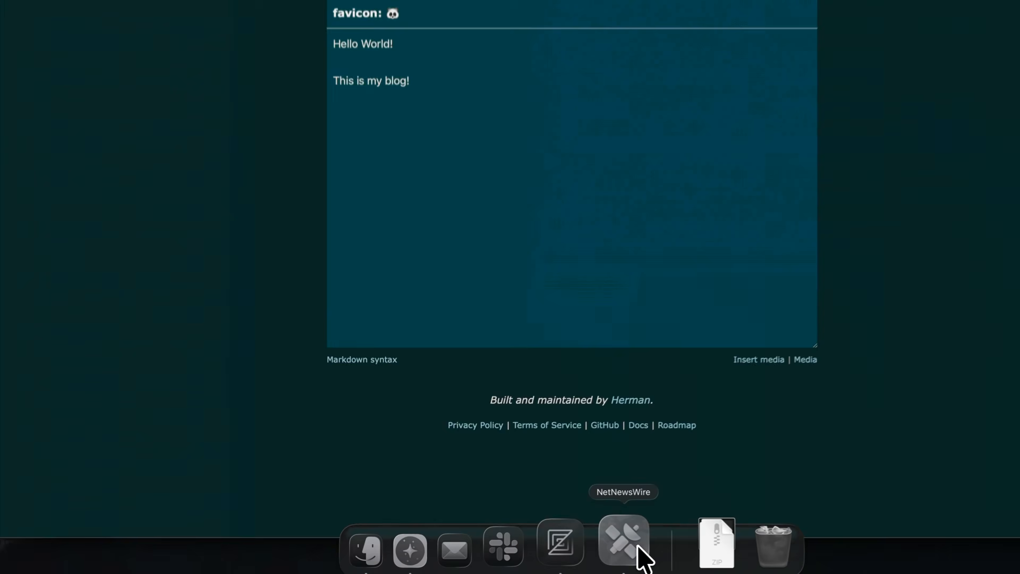
click(536, 549)
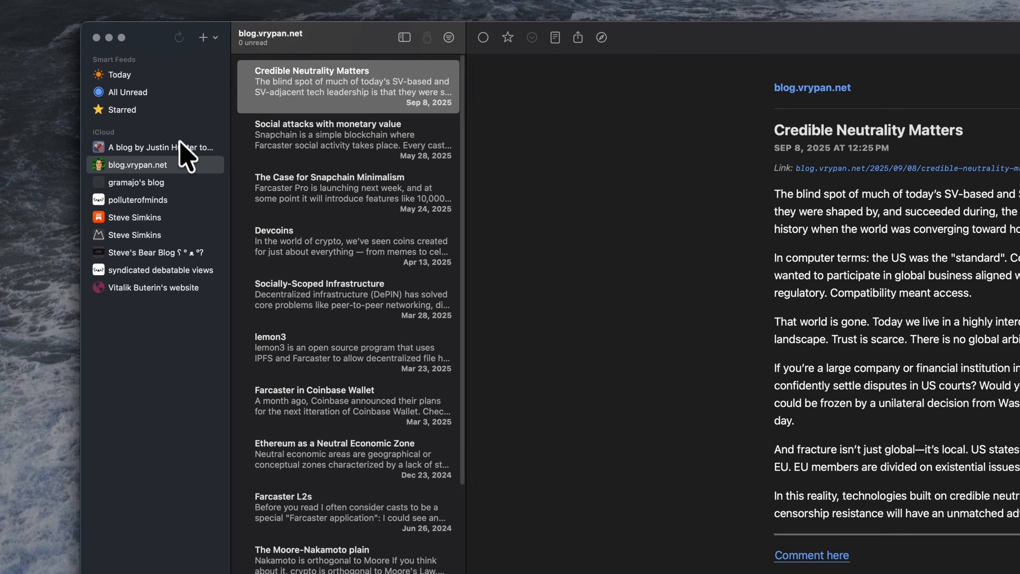
click(181, 147)
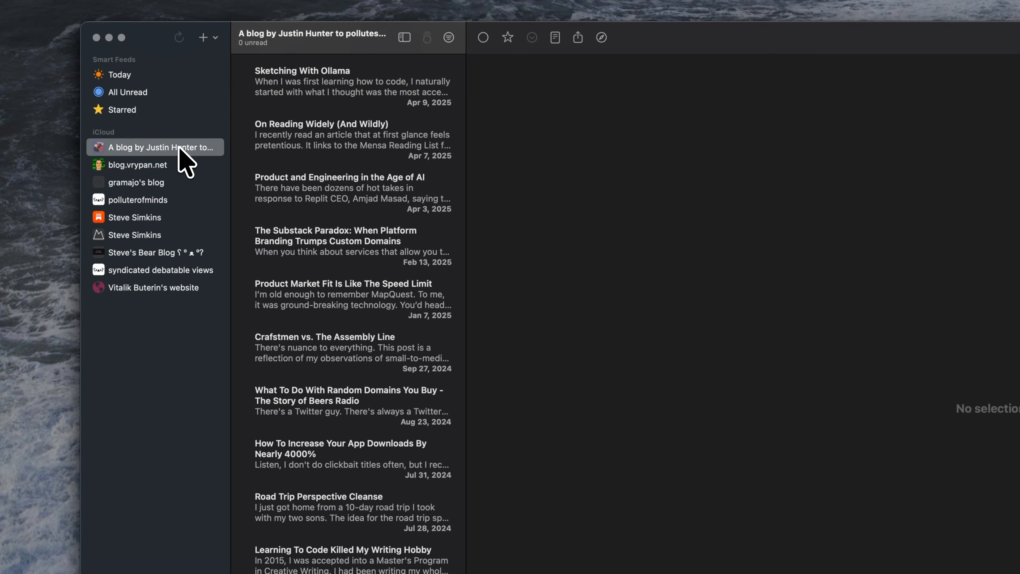
click(158, 168)
click(154, 186)
click(155, 198)
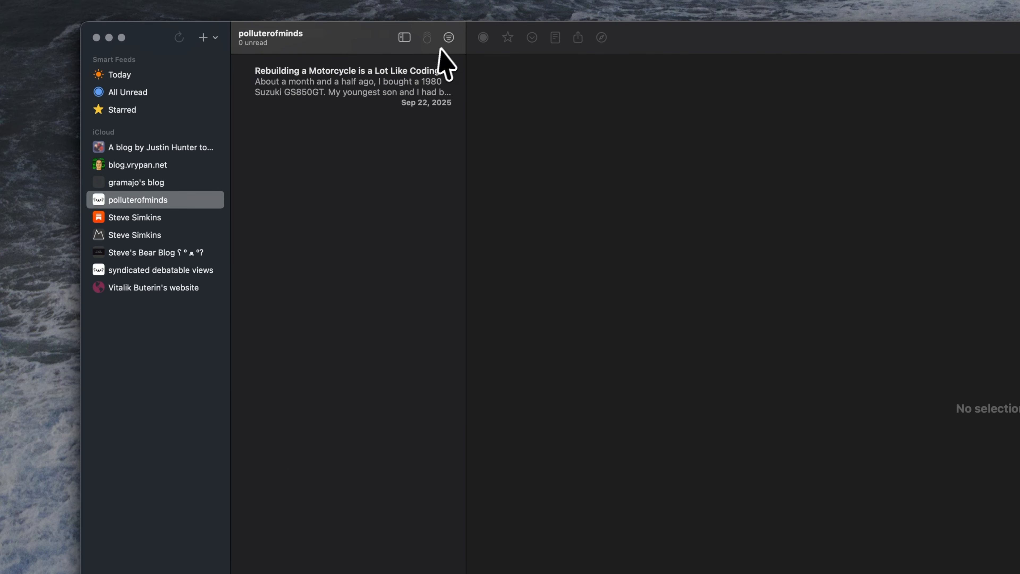
click(410, 66)
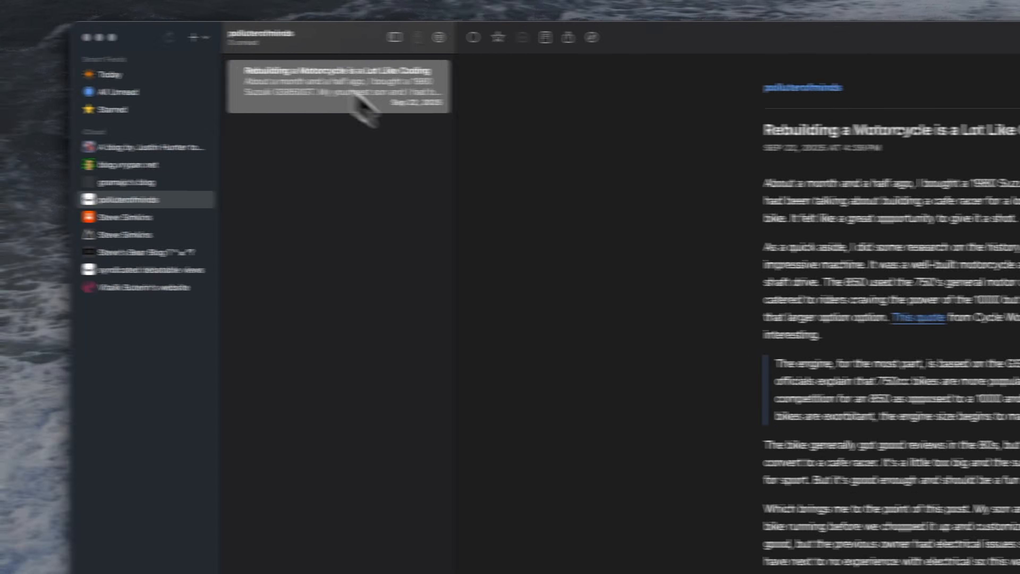
scroll(879, 258, down, 2)
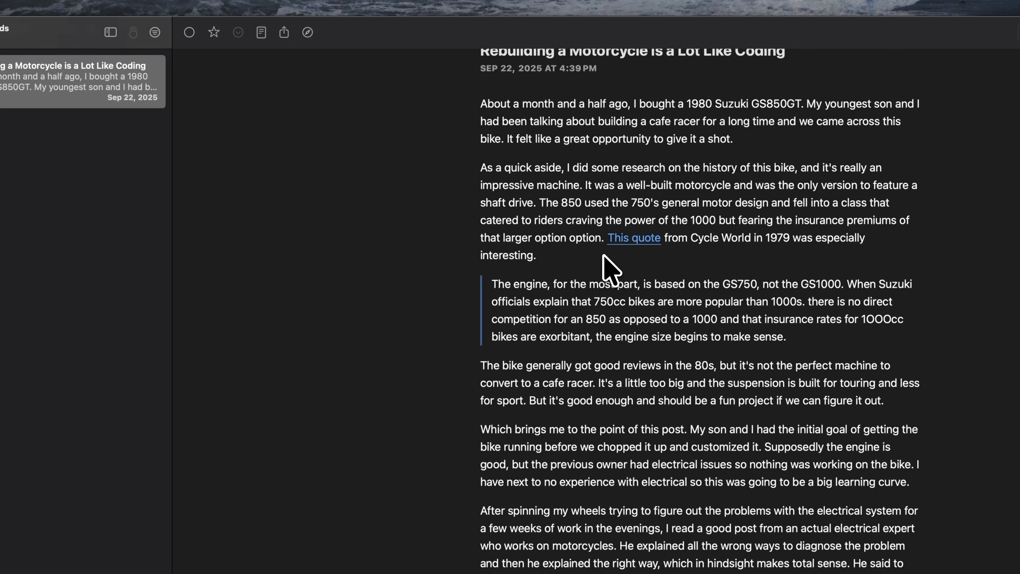
scroll(881, 252, up, 2)
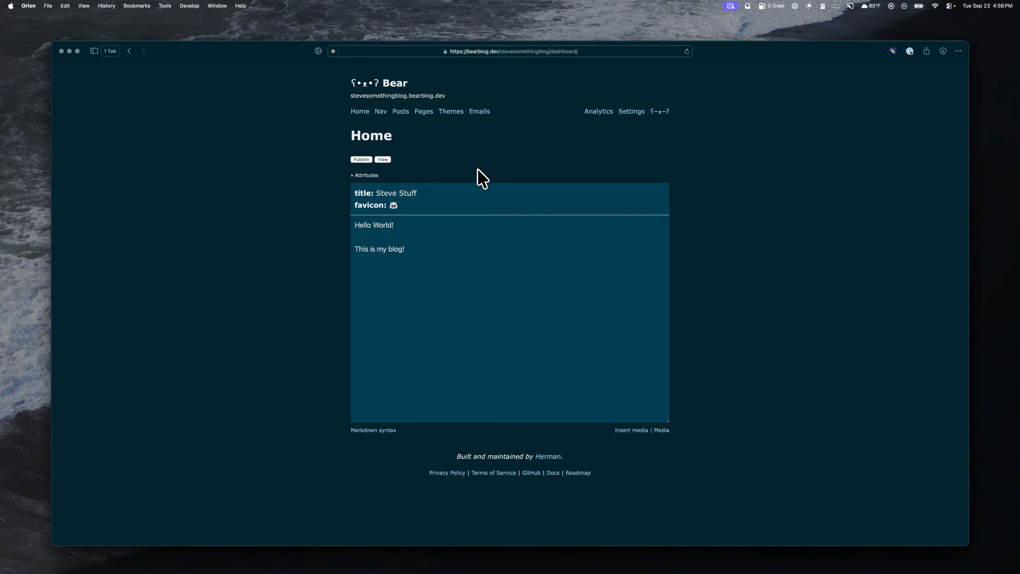
Step: Switch to the Bear Blog dashboard, review the Feeds page's content in its editor and return to the home page editor
click(424, 112)
click(411, 183)
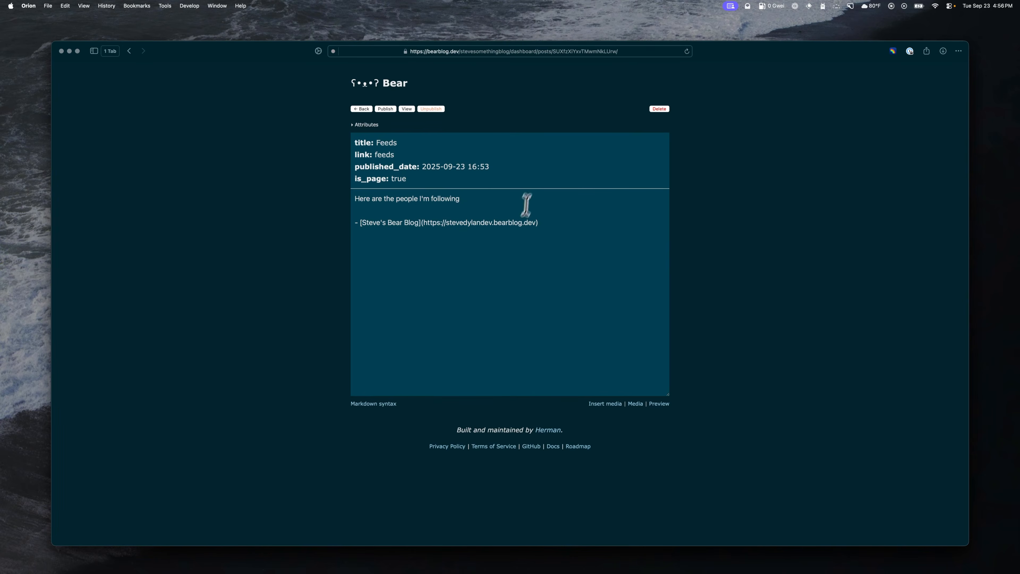
click(588, 284)
click(361, 109)
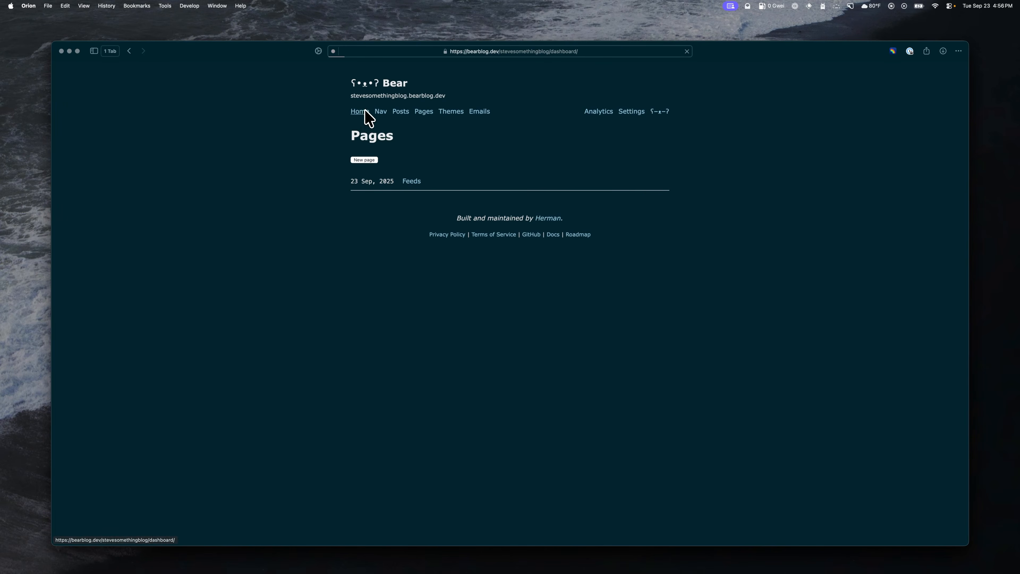
click(363, 113)
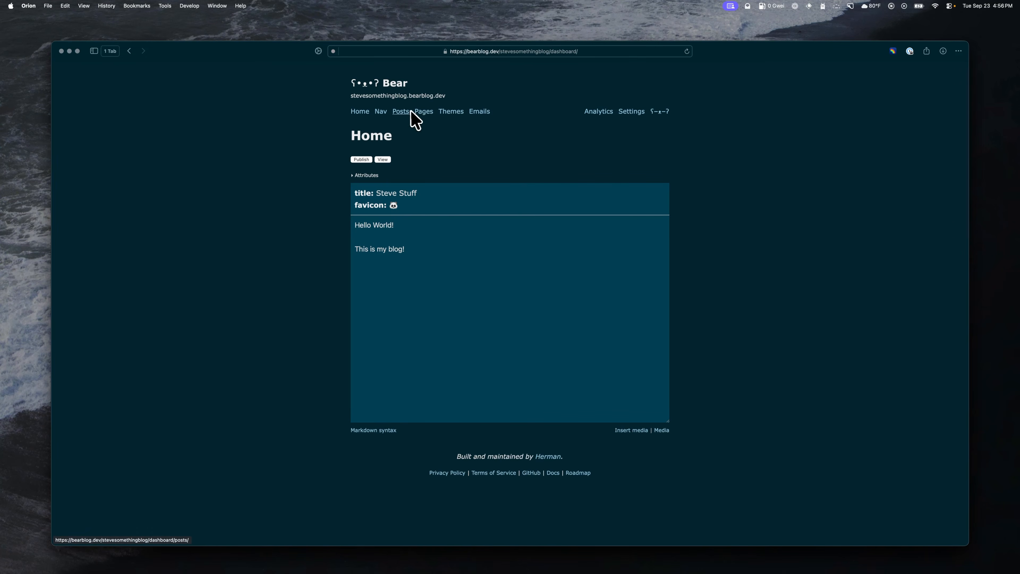
click(445, 113)
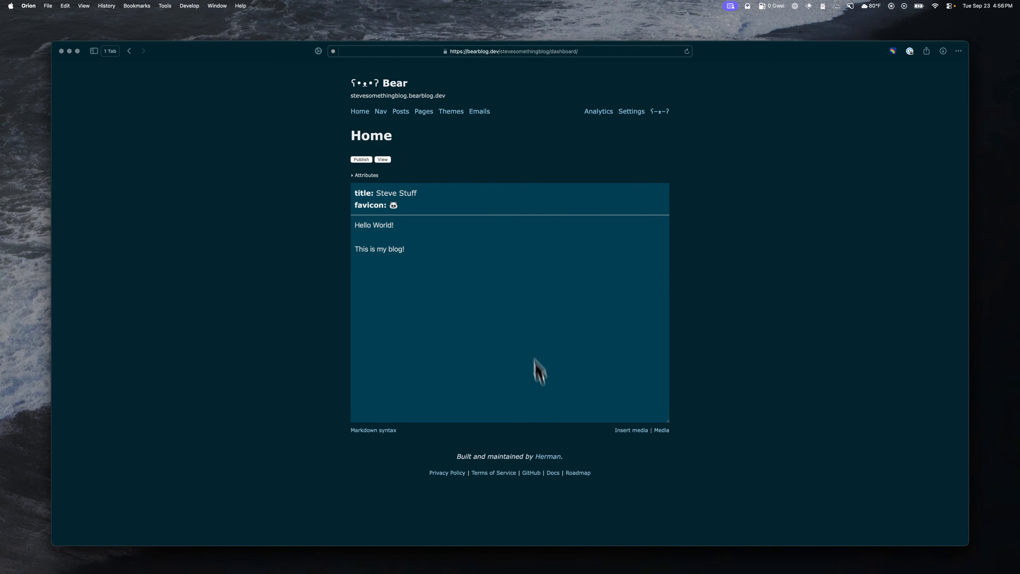